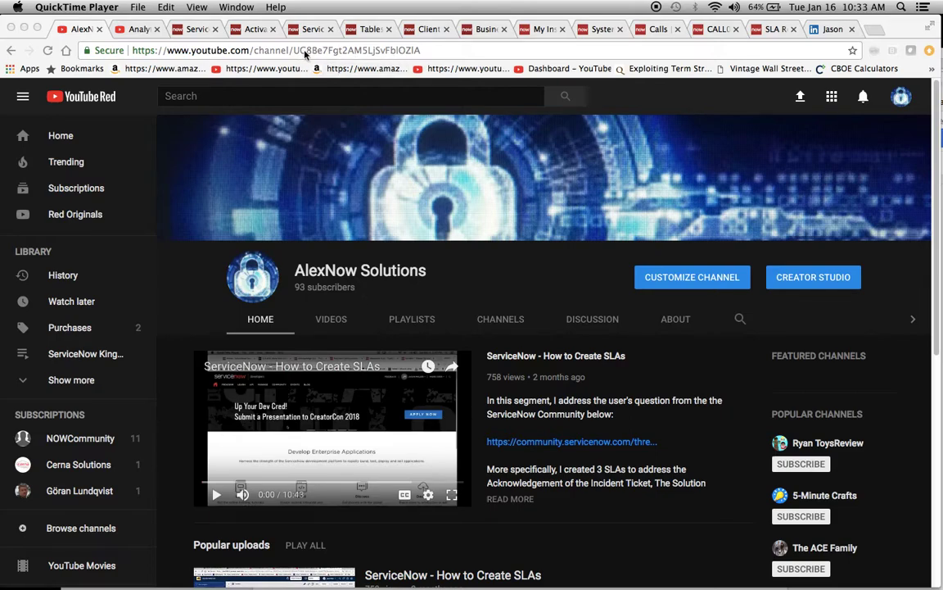
Bring up the YouTube Analytics Watch time report with lifetime totals of 8,914 minutes and 2,577 views.
click(137, 31)
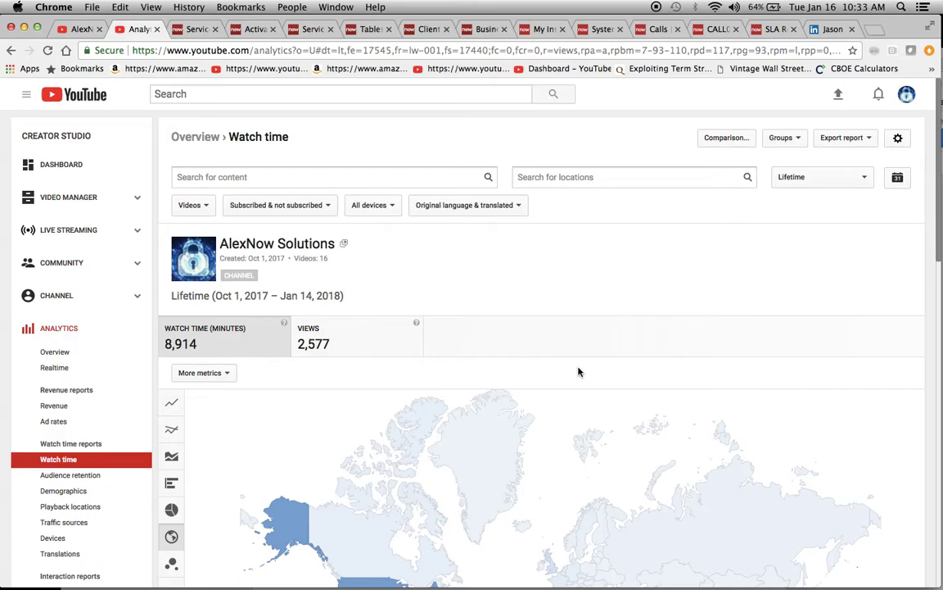
Review the watch-time geography table, then switch to the ServiceNow Kingston Service Desk Call documentation.
scroll(579, 372, down, 5)
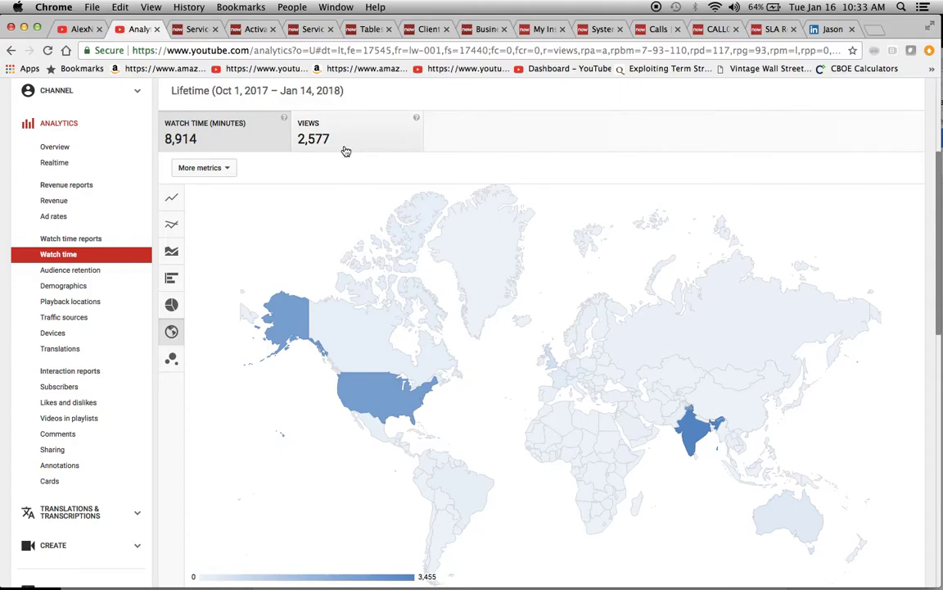
scroll(633, 340, down, 5)
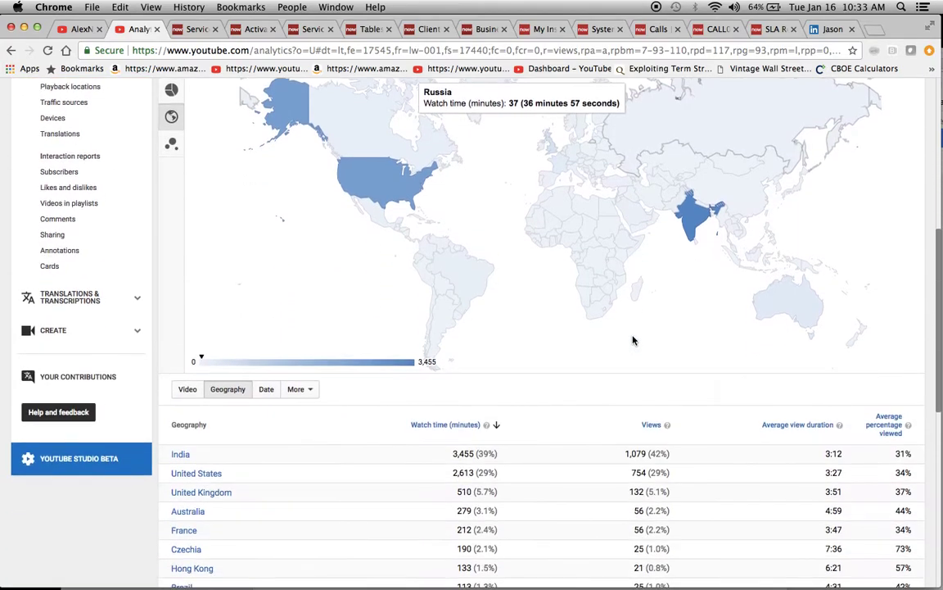
scroll(635, 345, down, 1)
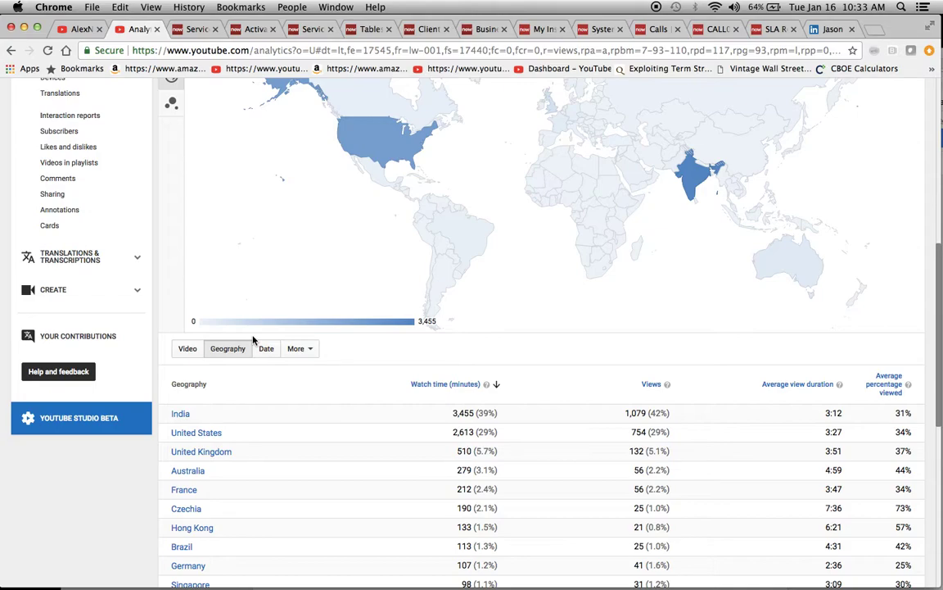
scroll(253, 339, down, 1)
scroll(253, 340, up, 1)
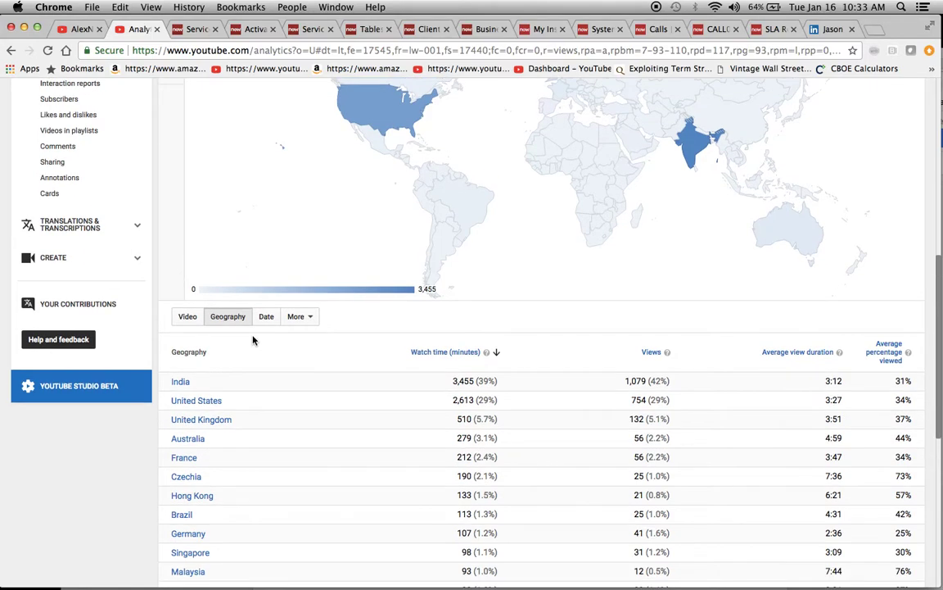
scroll(253, 340, down, 5)
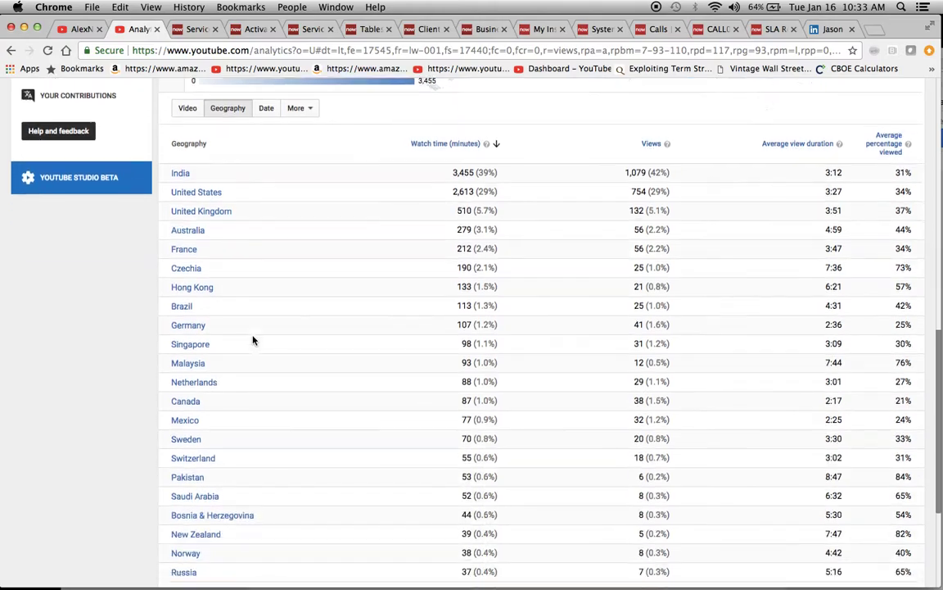
scroll(253, 340, up, 12)
scroll(253, 340, up, 3)
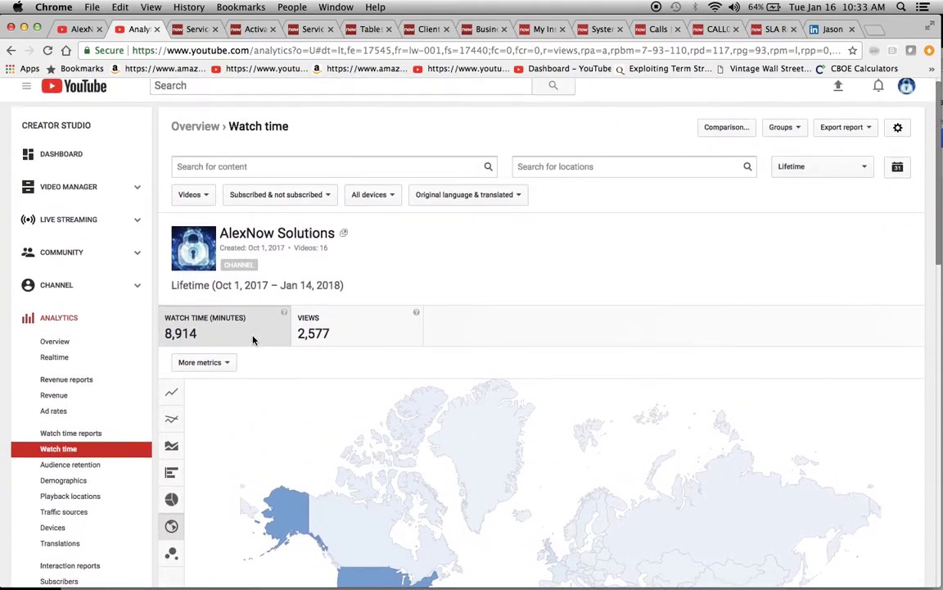
click(195, 29)
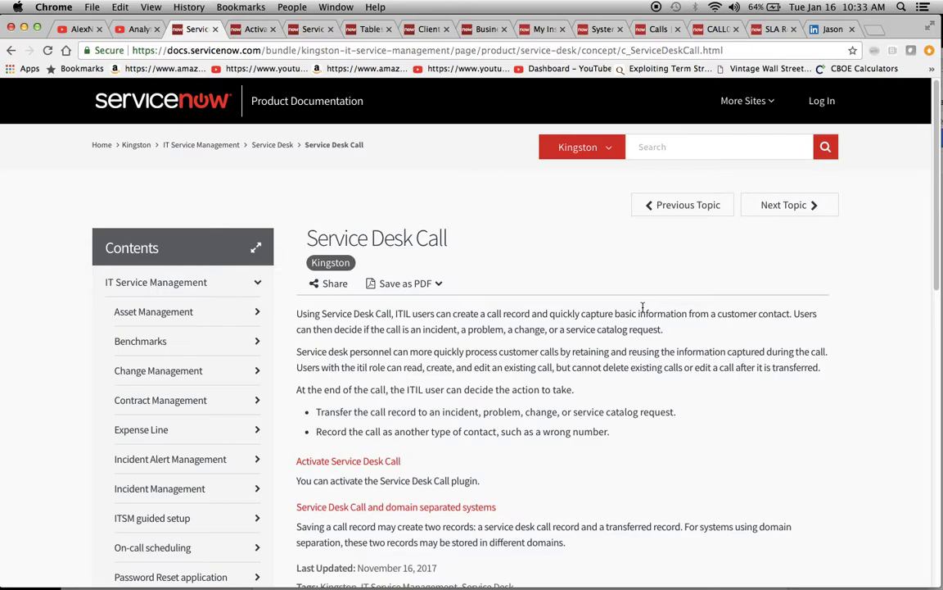
Read the Service Desk Call overview, then go to the Activate Service Desk Call page.
scroll(531, 297, down, 3)
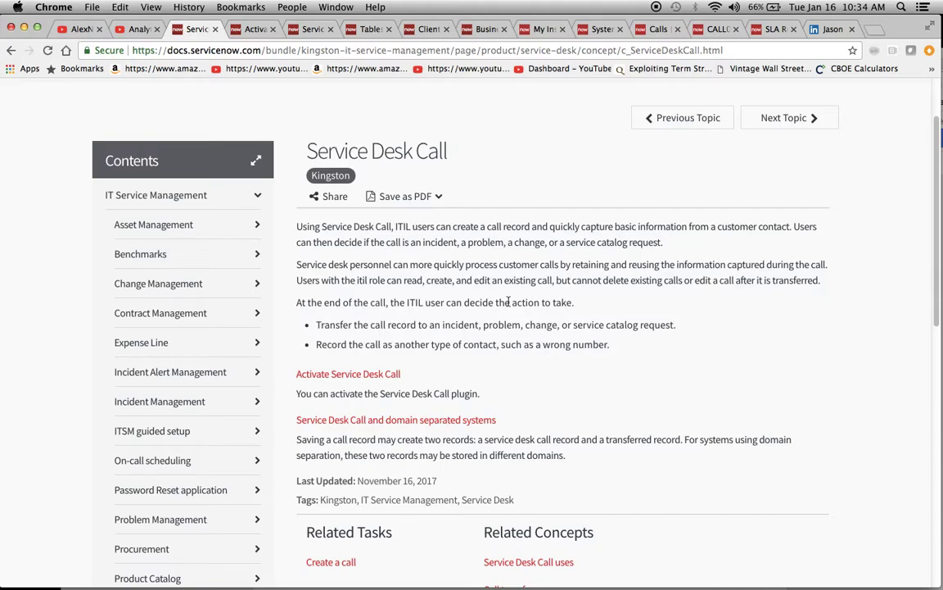
scroll(509, 303, down, 2)
scroll(509, 306, up, 1)
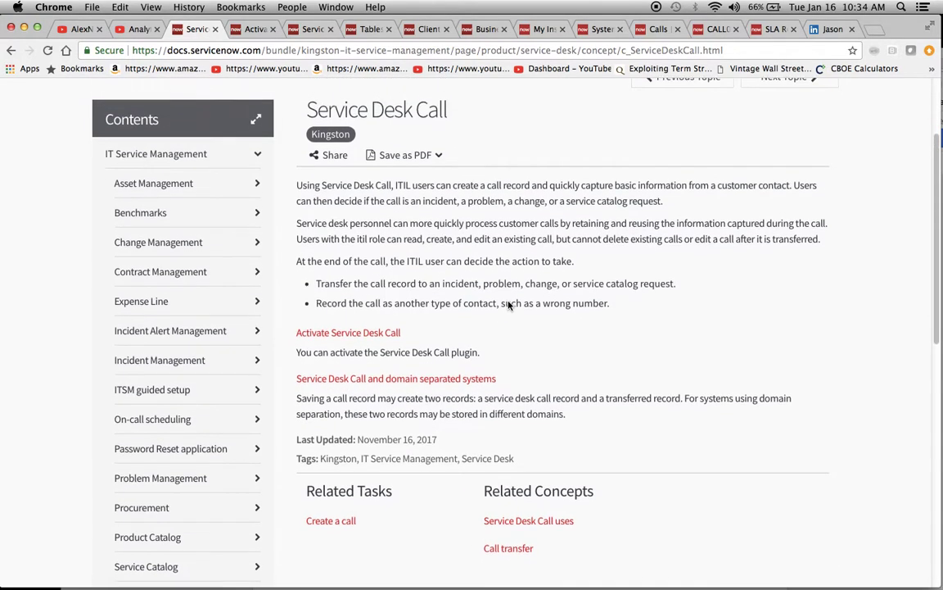
scroll(448, 238, up, 3)
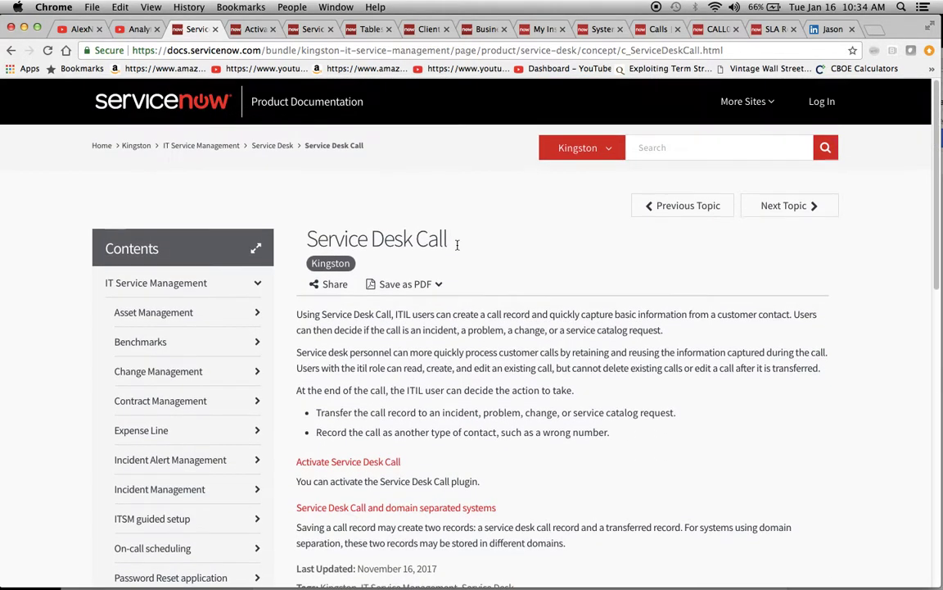
scroll(437, 270, down, 3)
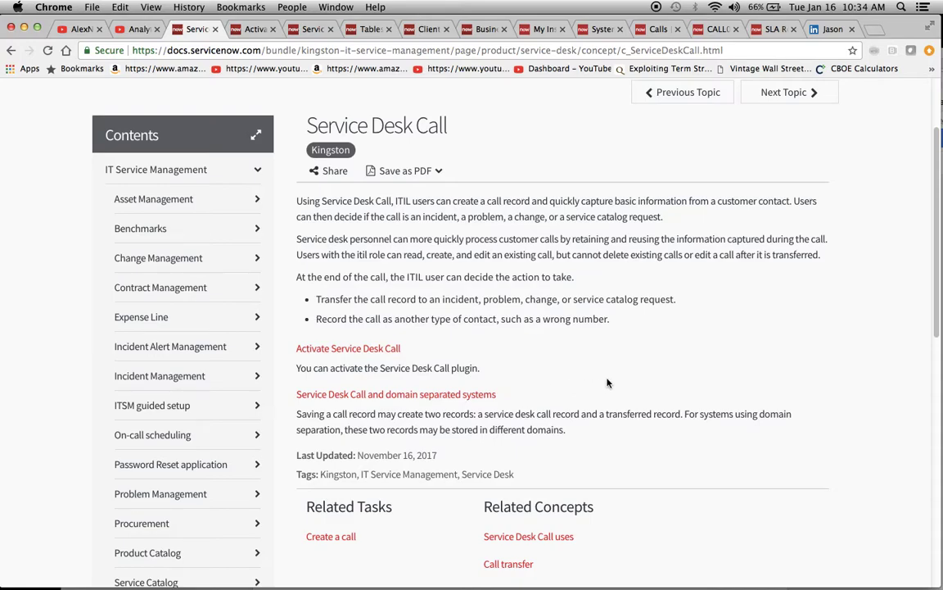
click(251, 30)
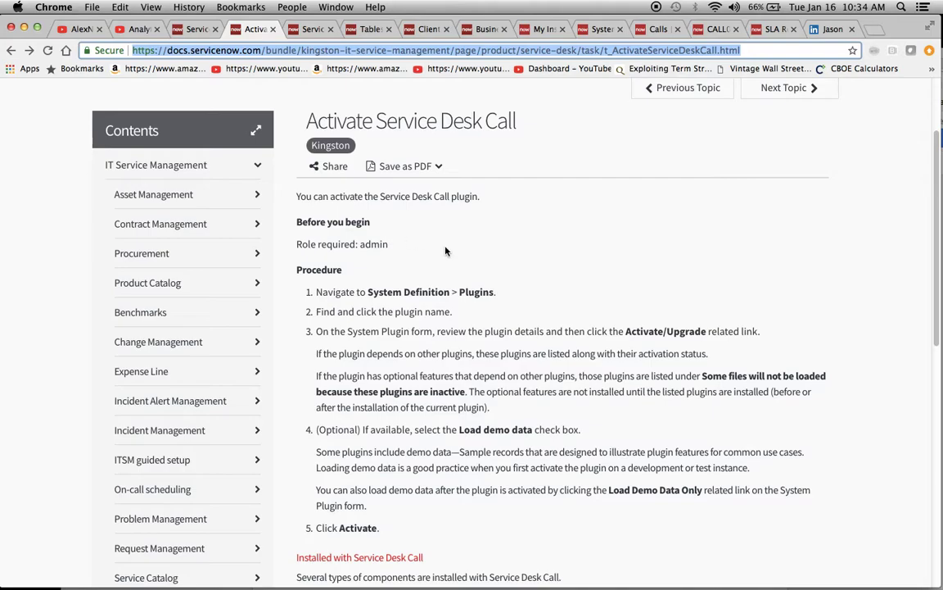
Read the admin role requirement and plugin activation procedure for Service Desk Call.
click(539, 255)
scroll(598, 287, down, 2)
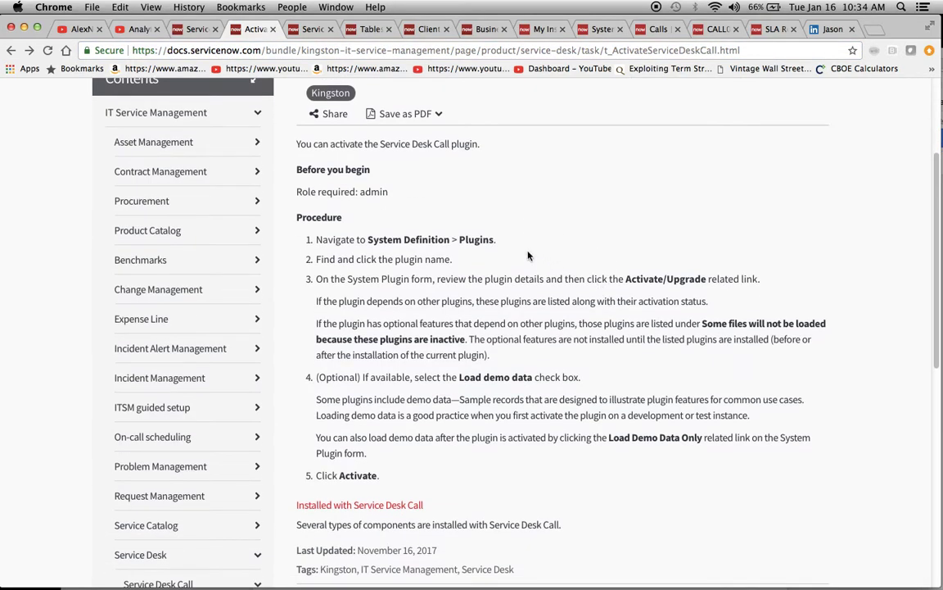
scroll(528, 256, down, 2)
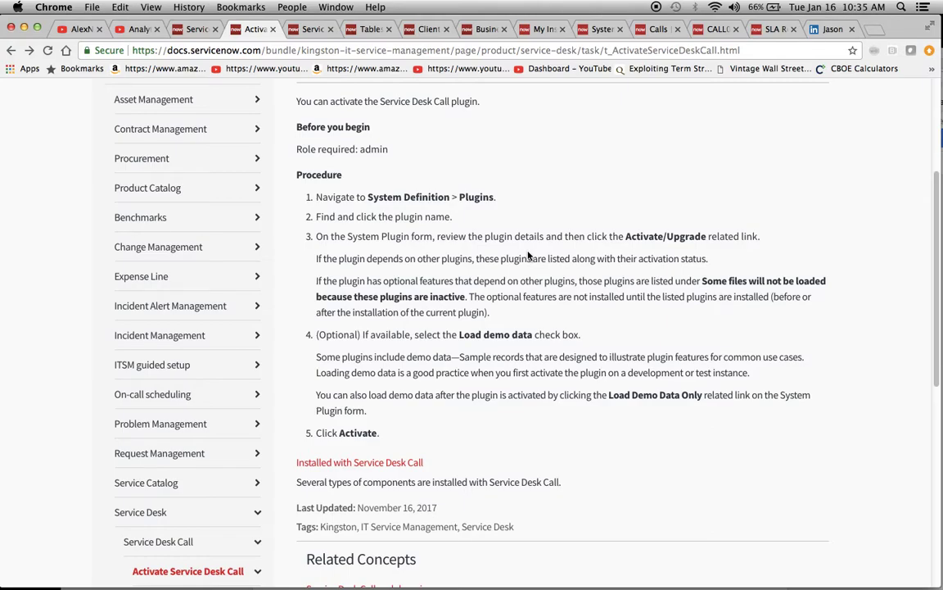
scroll(528, 256, down, 2)
scroll(527, 250, up, 3)
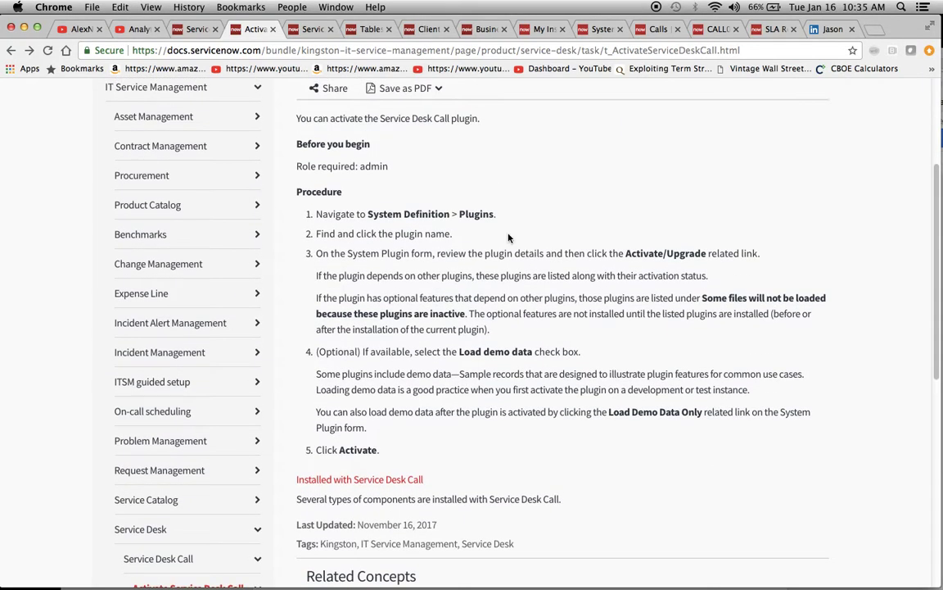
Skim the domain separation topic, then view the Call [new_call] table in Tables installed.
click(311, 30)
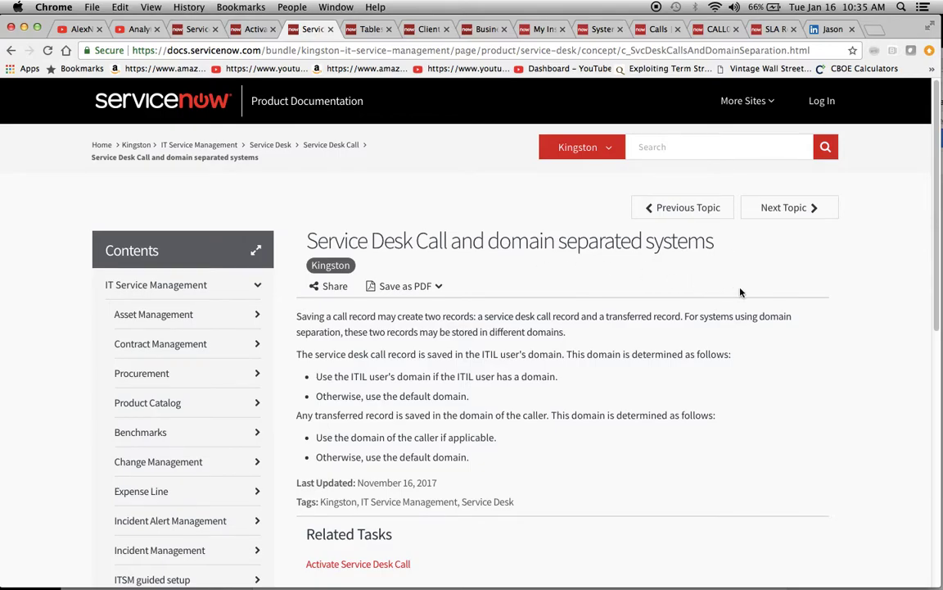
scroll(640, 286, down, 3)
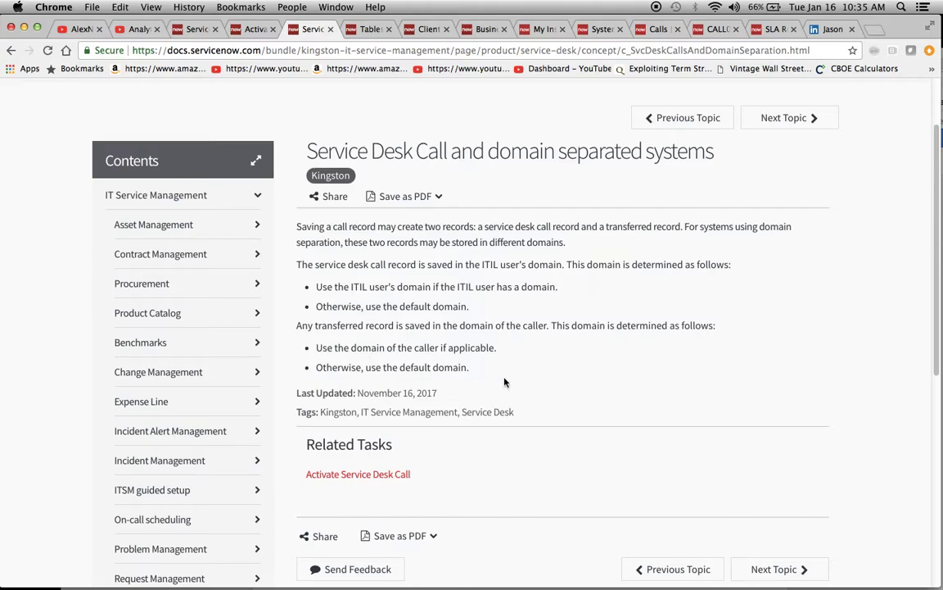
click(362, 30)
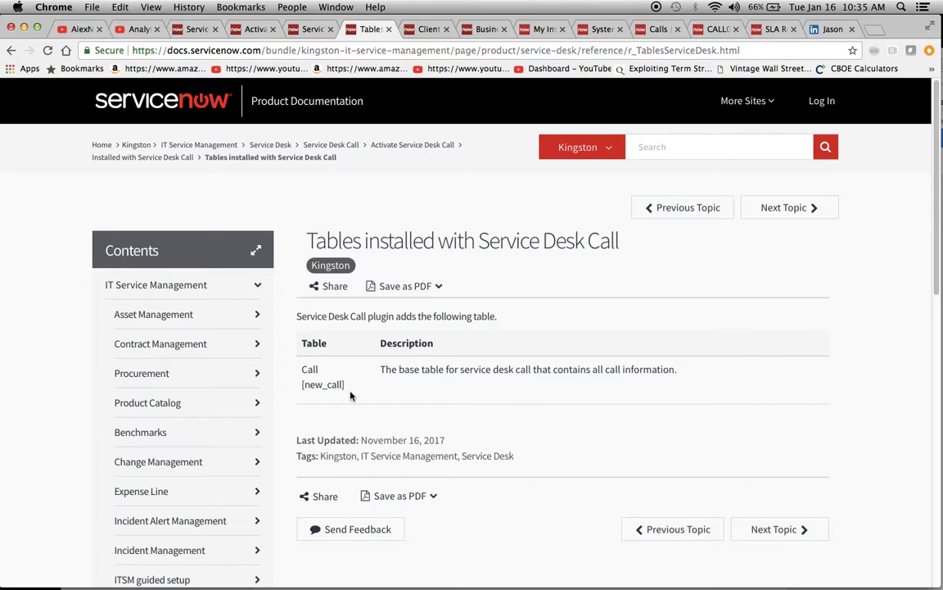
Review the installed client scripts and business rules, then open the developer portal's My Instance page.
click(422, 30)
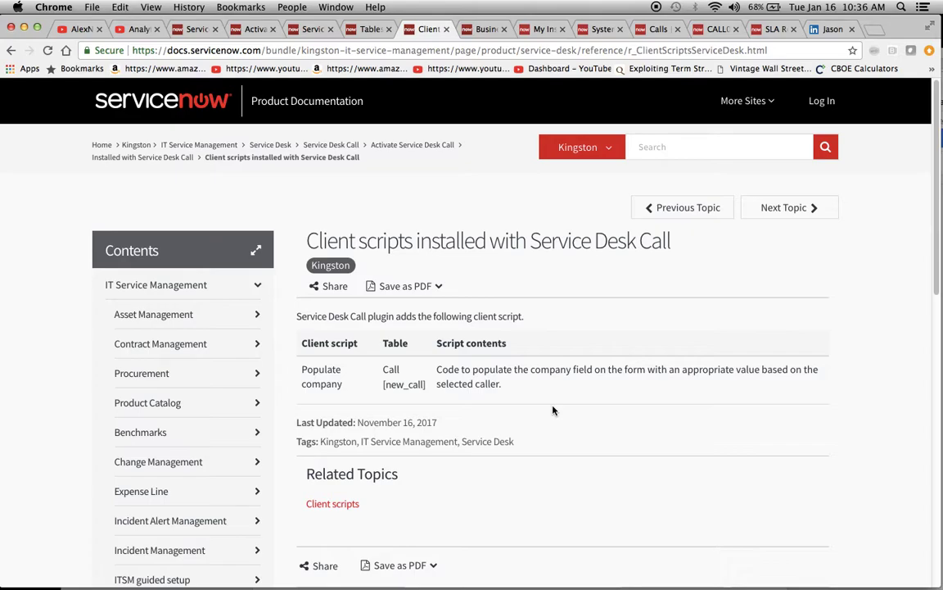
click(483, 30)
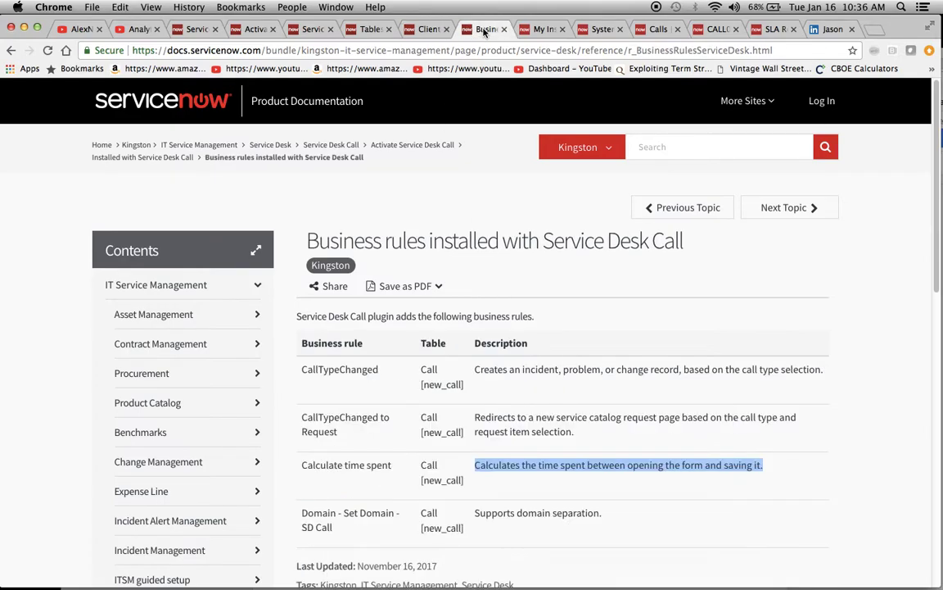
scroll(729, 375, down, 3)
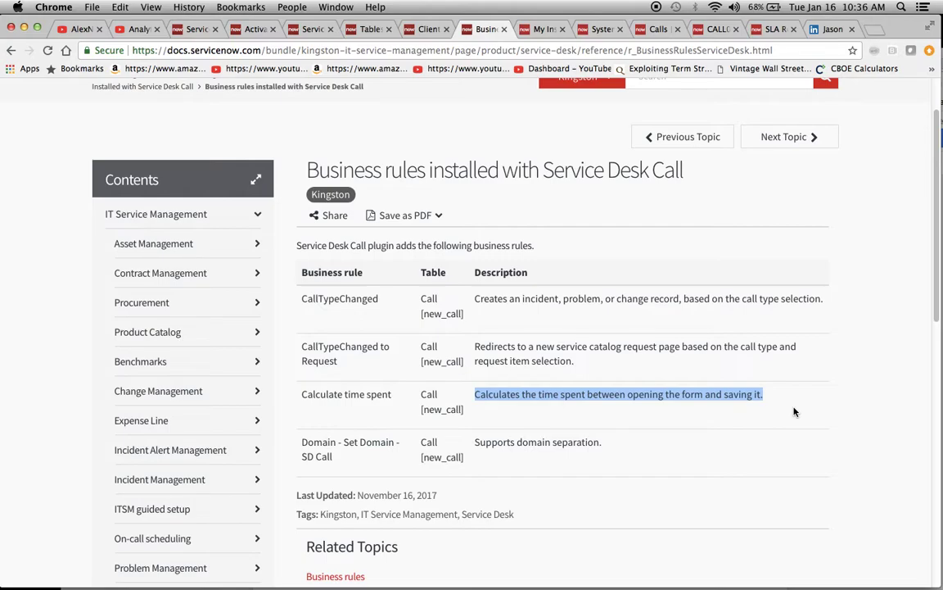
scroll(794, 411, down, 1)
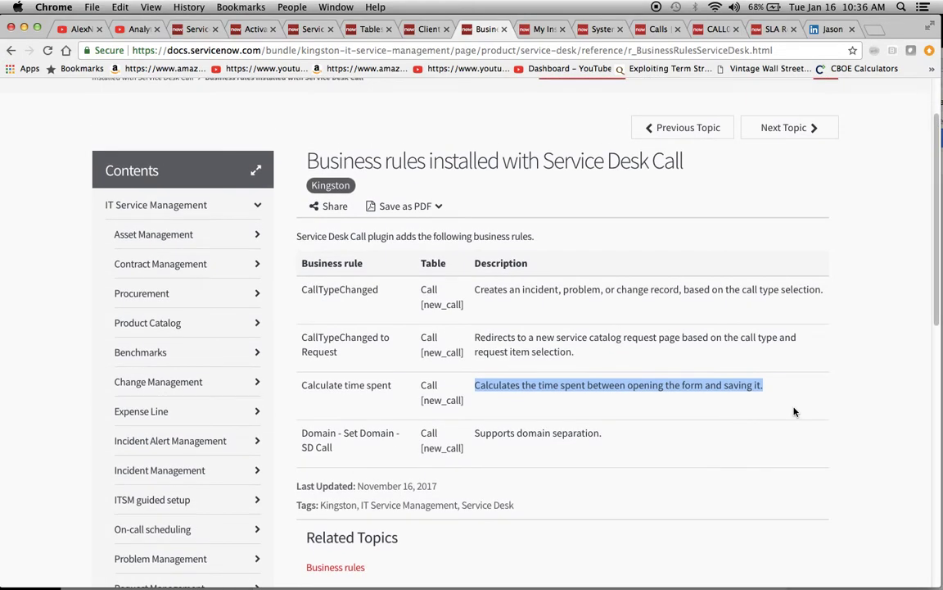
click(545, 32)
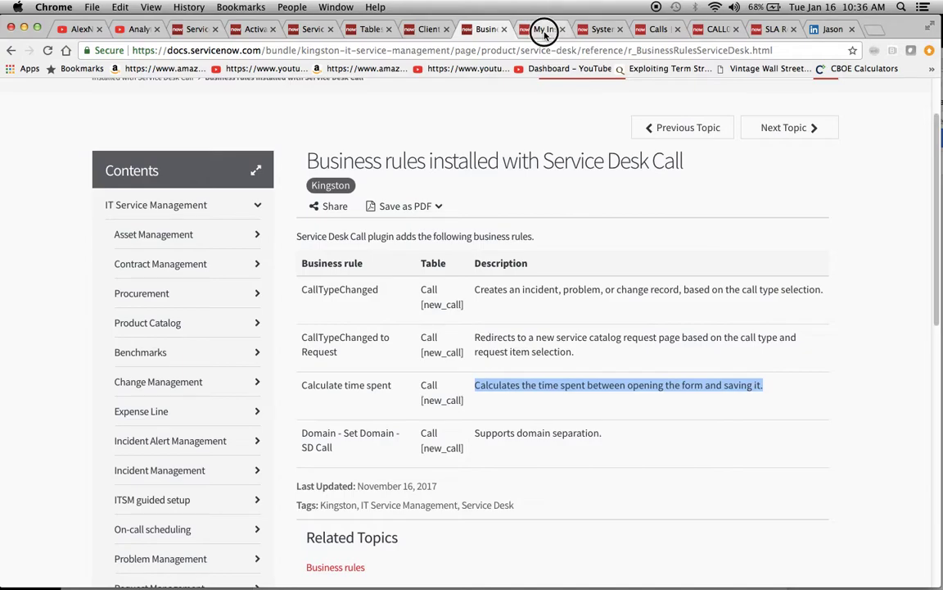
Search System Plugins for '*service desk call' and open the Service Desk Call plugin record.
click(593, 33)
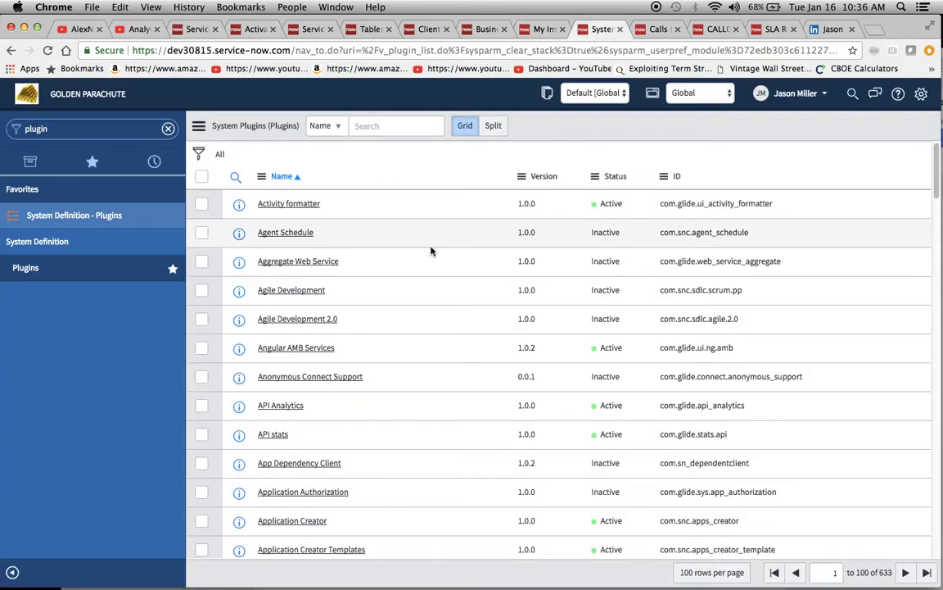
click(67, 127)
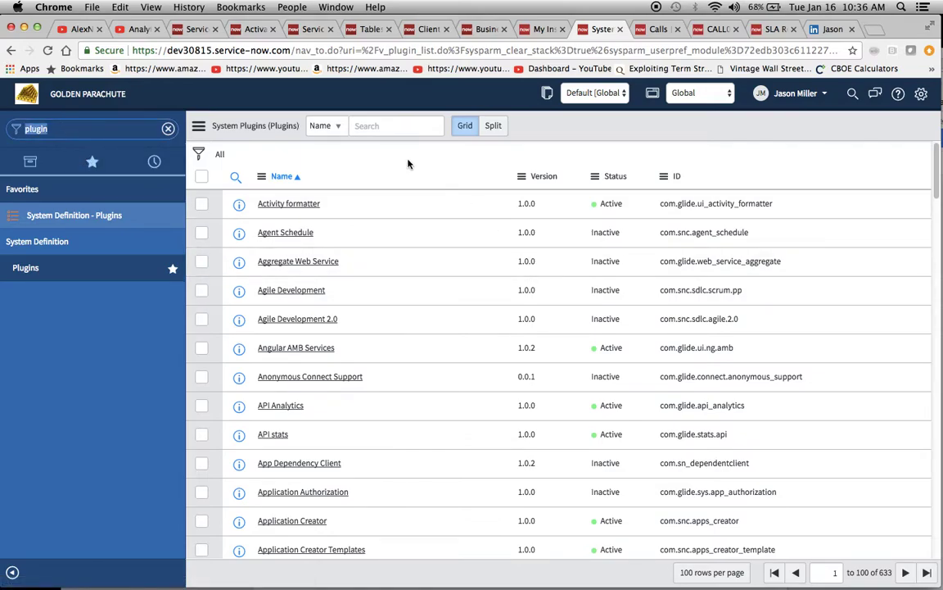
click(381, 127)
text(*)
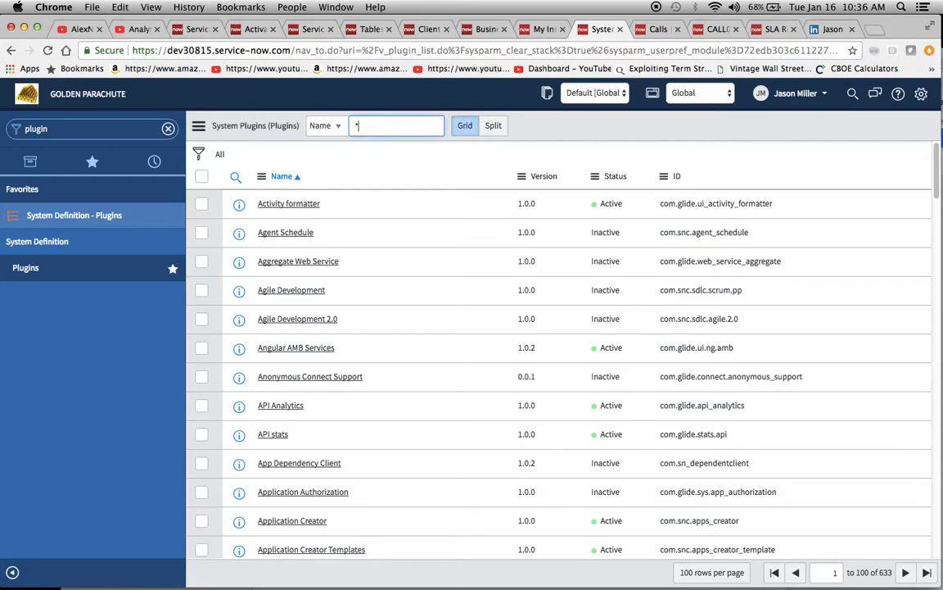
text(service desk call)
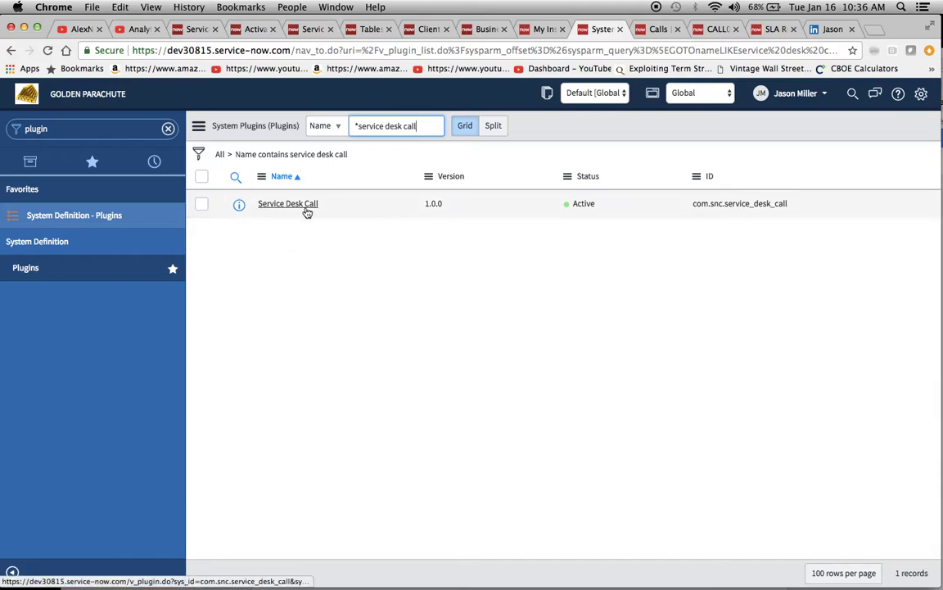
click(284, 207)
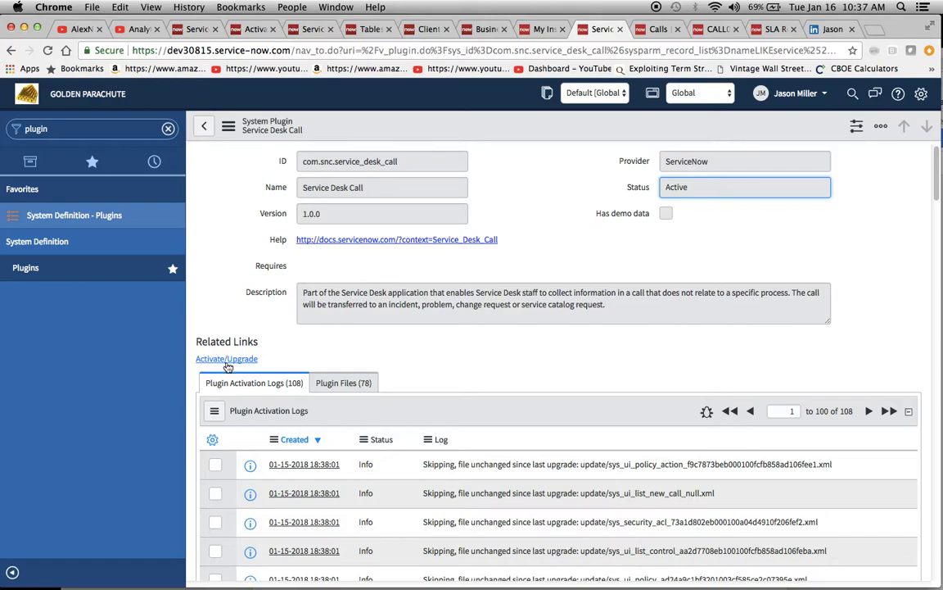
Check Activate/Upgrade, dismiss the dialog without upgrading, and return to the Calls list.
click(227, 361)
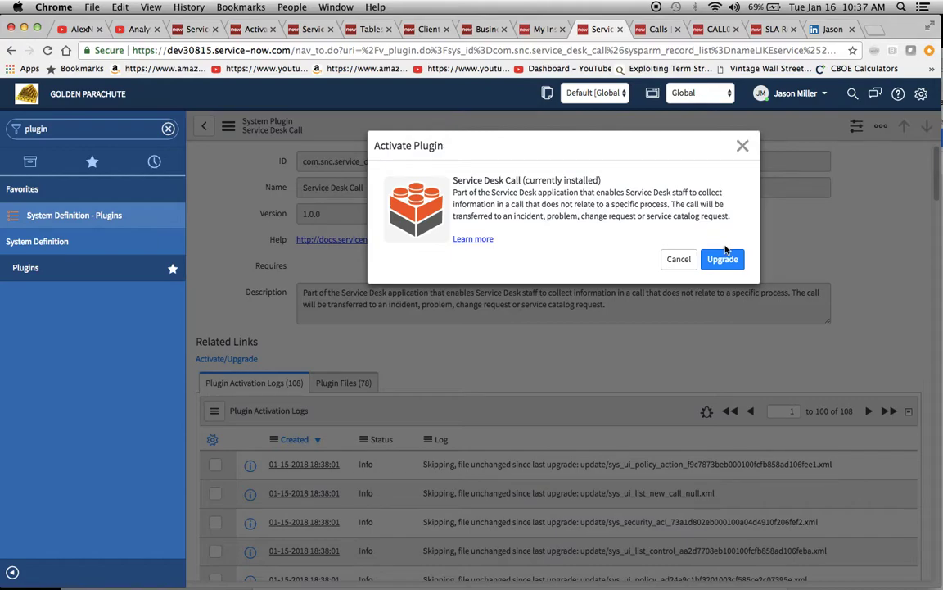
click(743, 145)
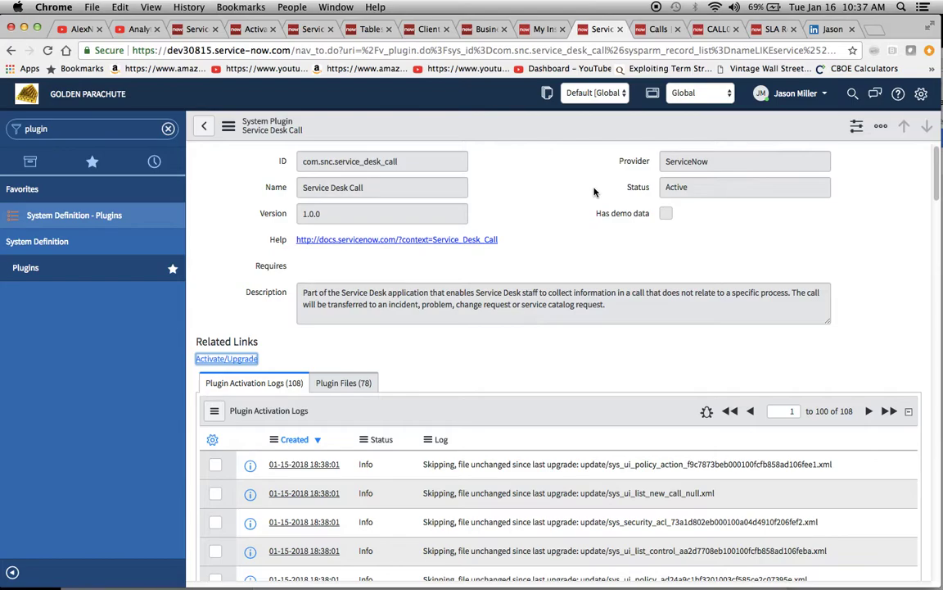
click(660, 30)
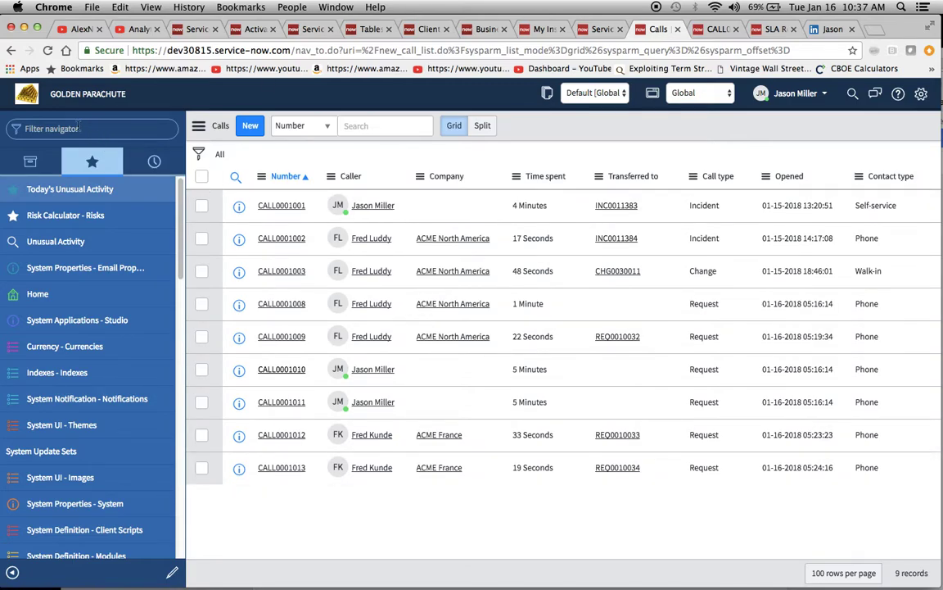
click(78, 125)
text(n)
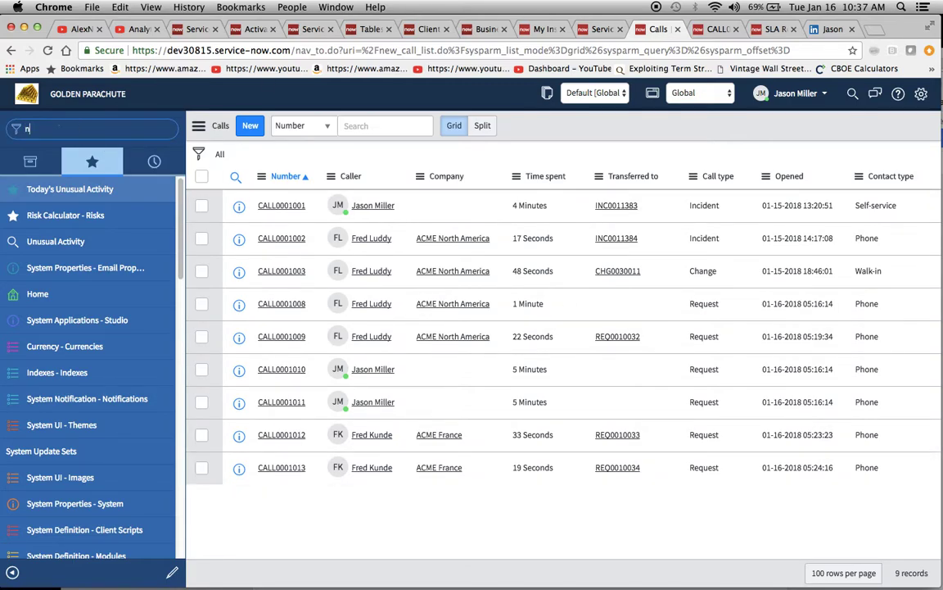
text(ew_cal)
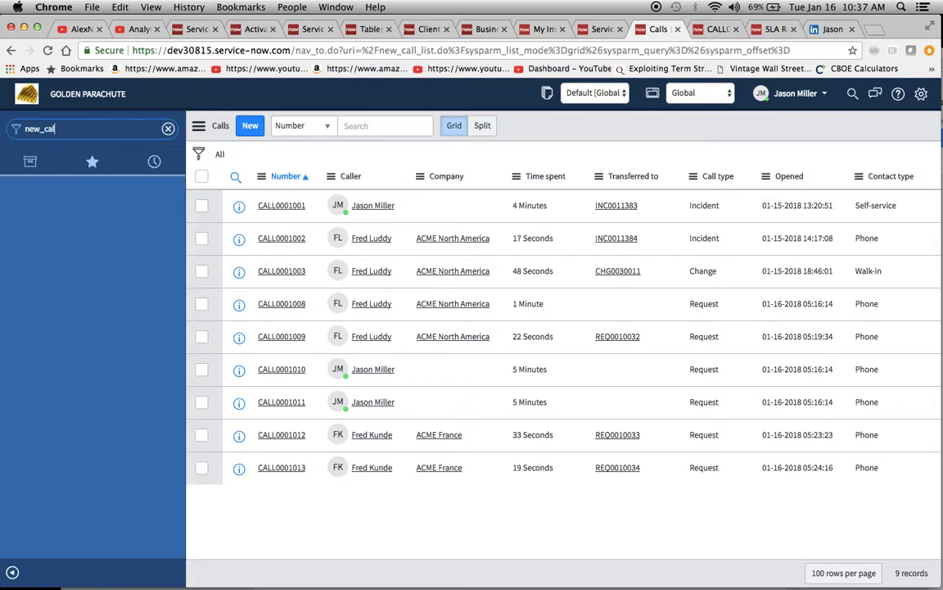
text(l.list)
key(Return)
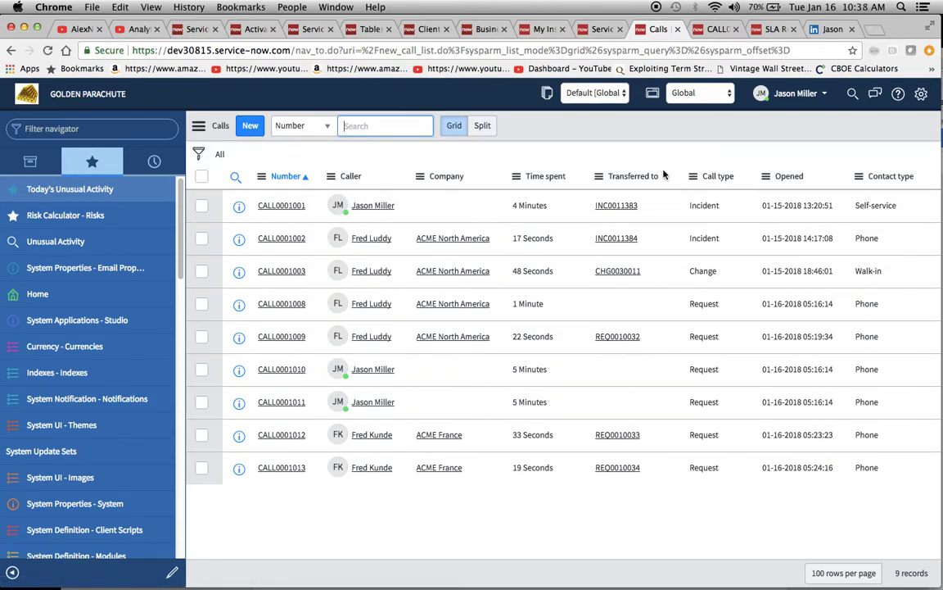
Start a new call and set its caller to the ACME France contact.
click(247, 129)
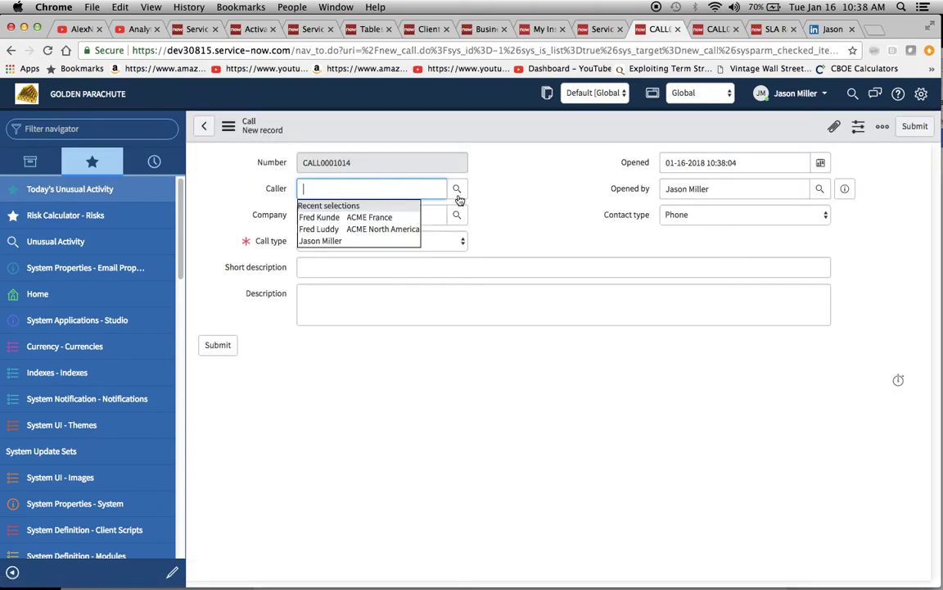
text(abrah)
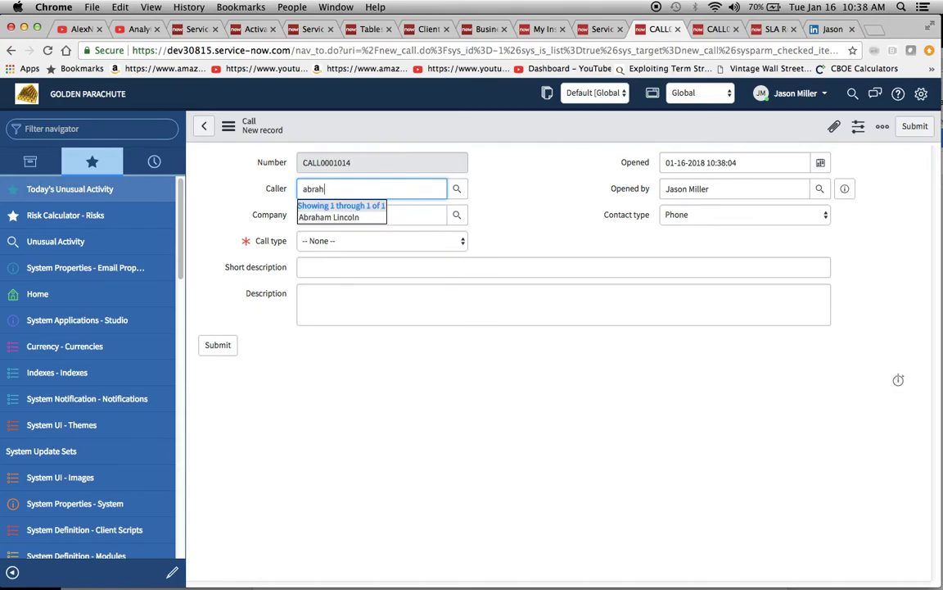
click(364, 216)
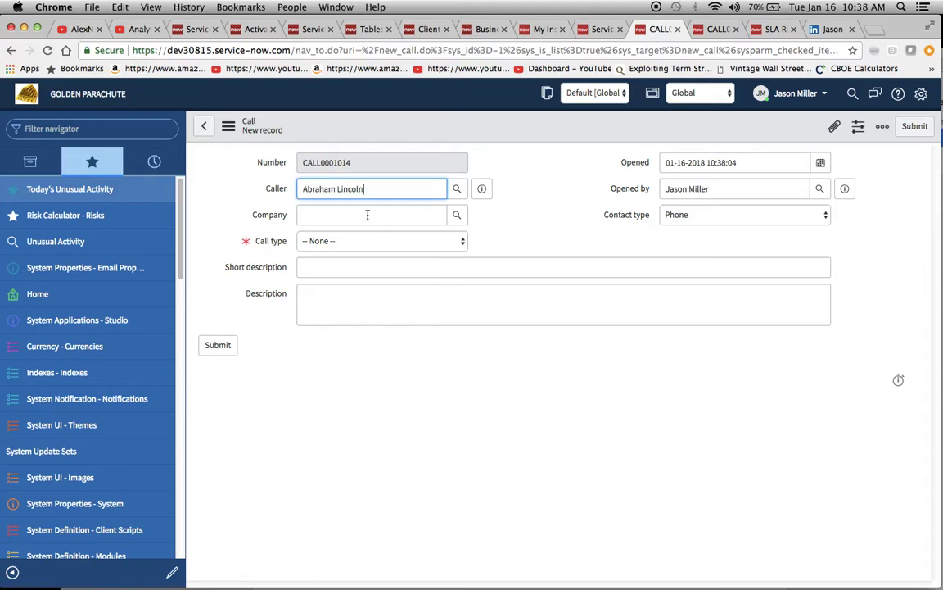
click(515, 239)
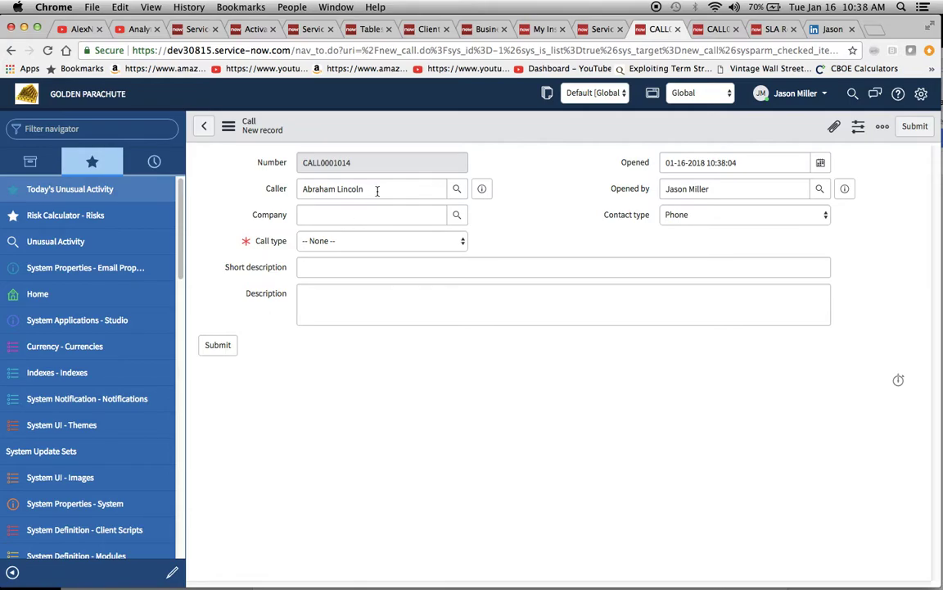
click(244, 174)
key(BackSpace)
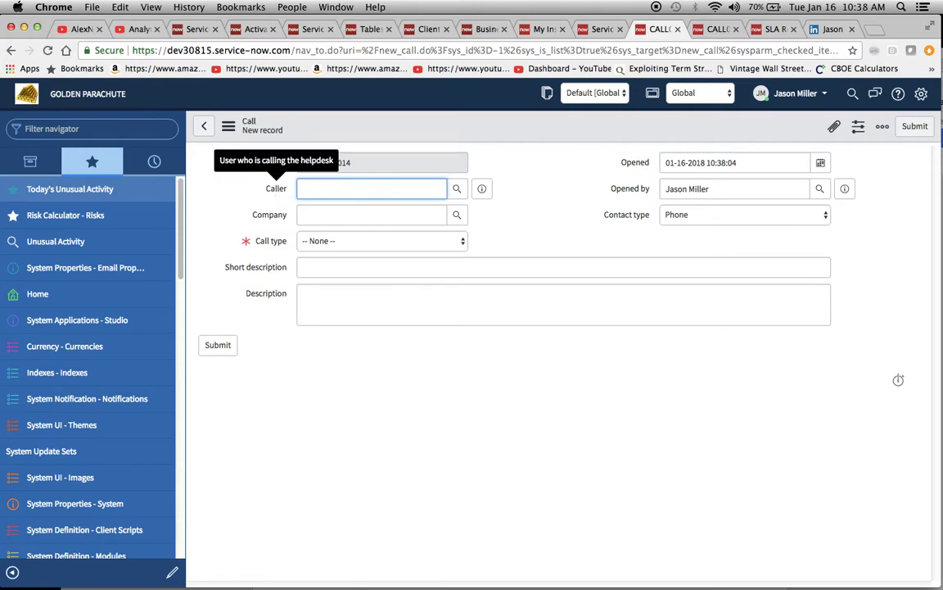
text(fre)
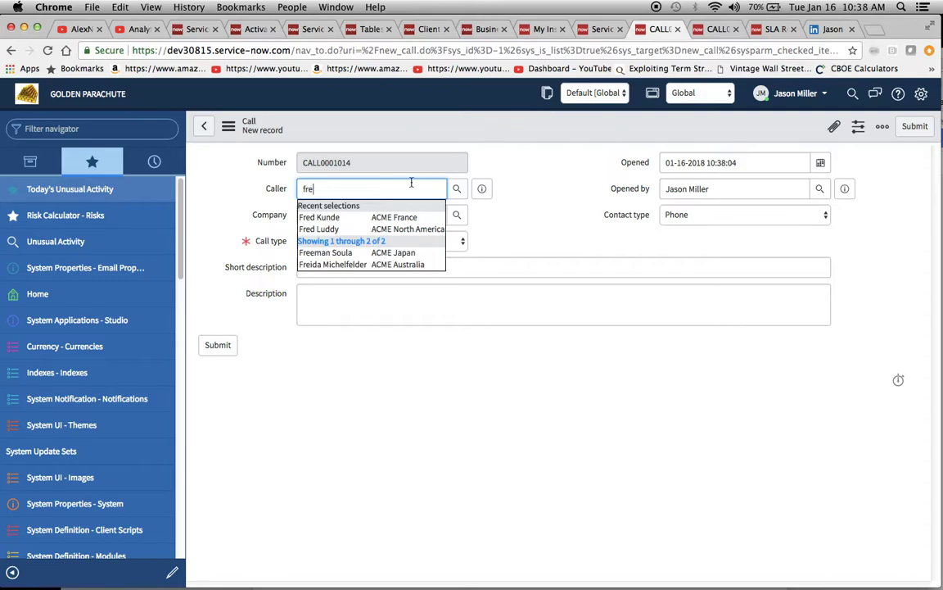
click(336, 217)
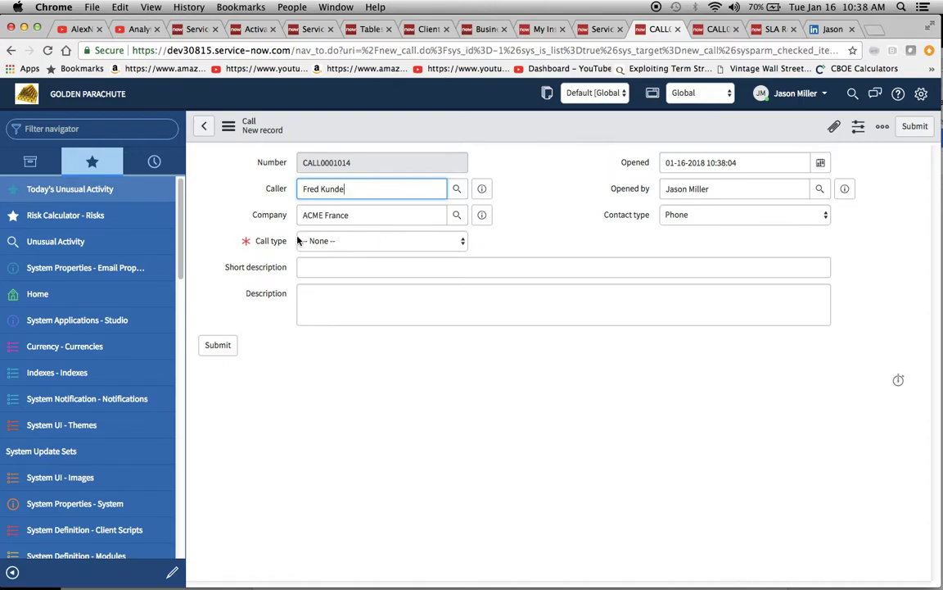
Set Call type to Incident and short description 'User having issues with desktop performance'.
click(445, 246)
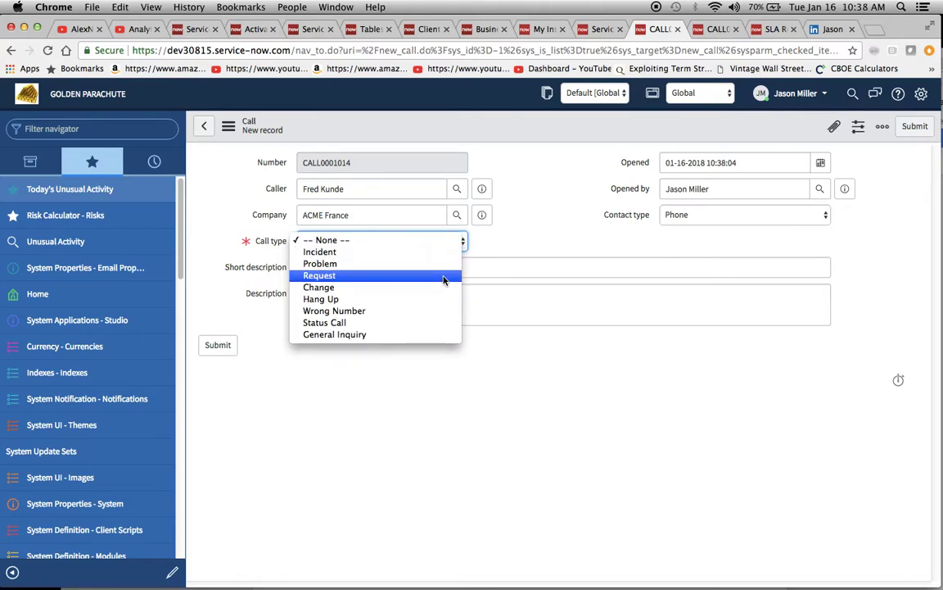
key(Up)
key(Up)
key(Return)
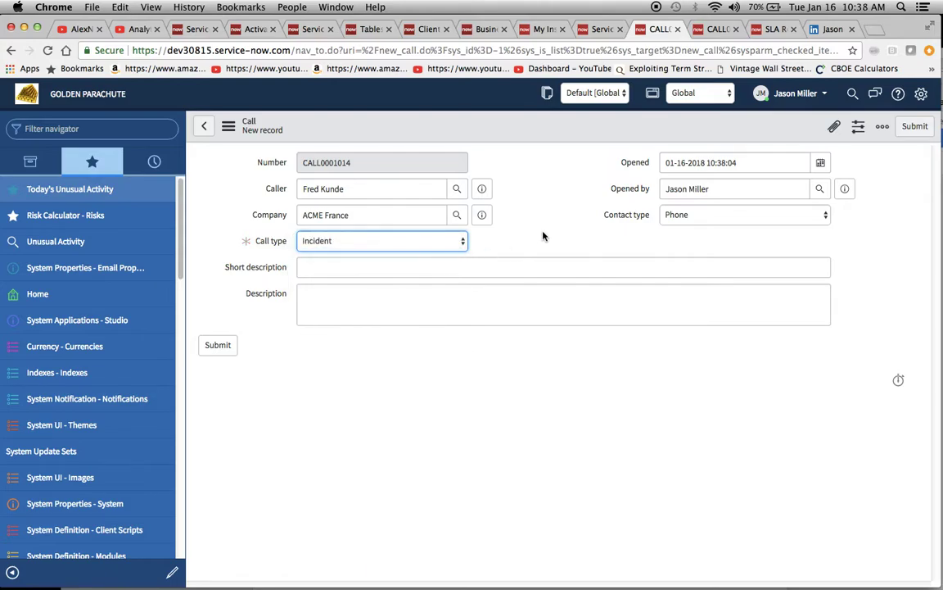
click(528, 273)
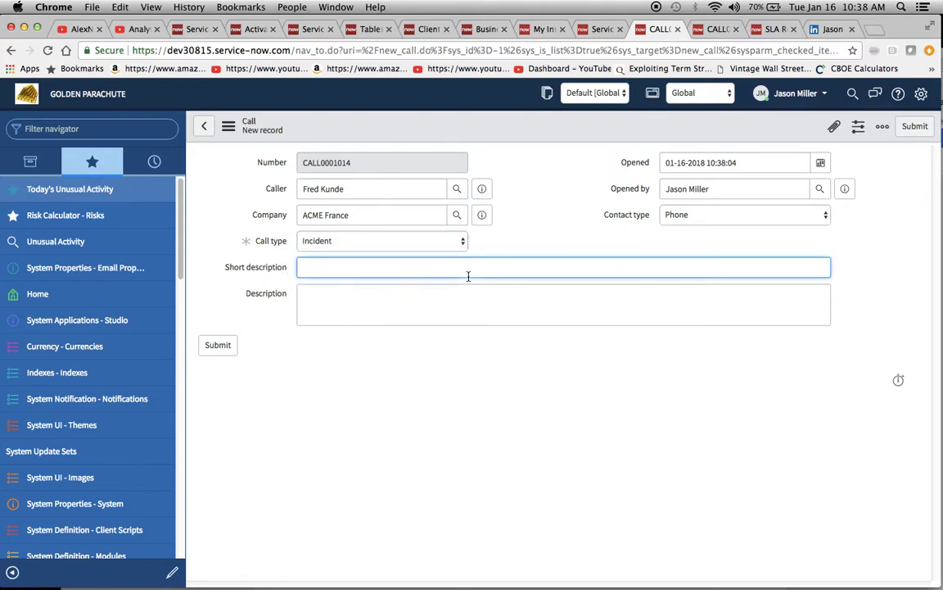
text(User having issues with )
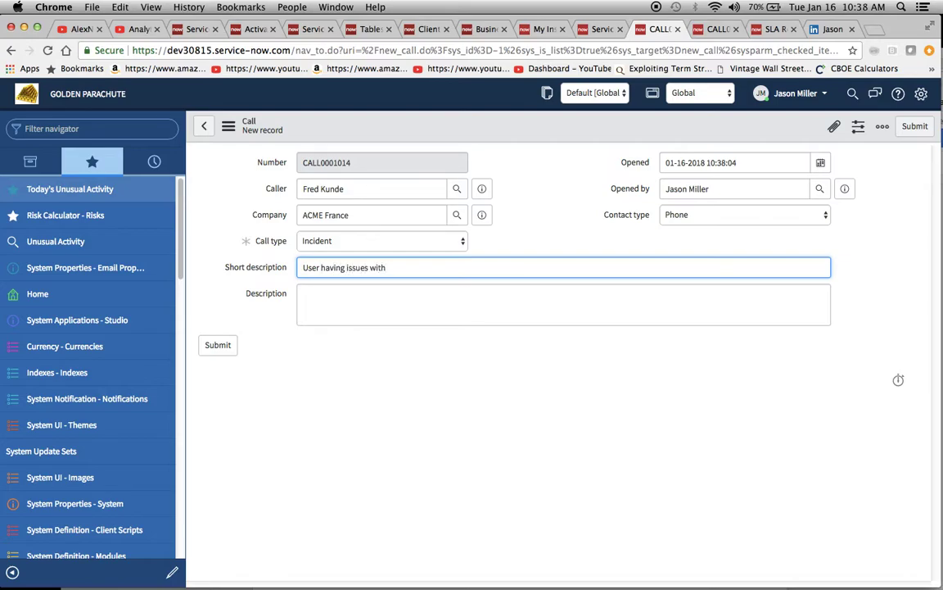
text(performance)
click(387, 267)
text(desktop)
click(228, 126)
Save the call, transferring it to INC0011385, and open that incident in another tab.
click(252, 140)
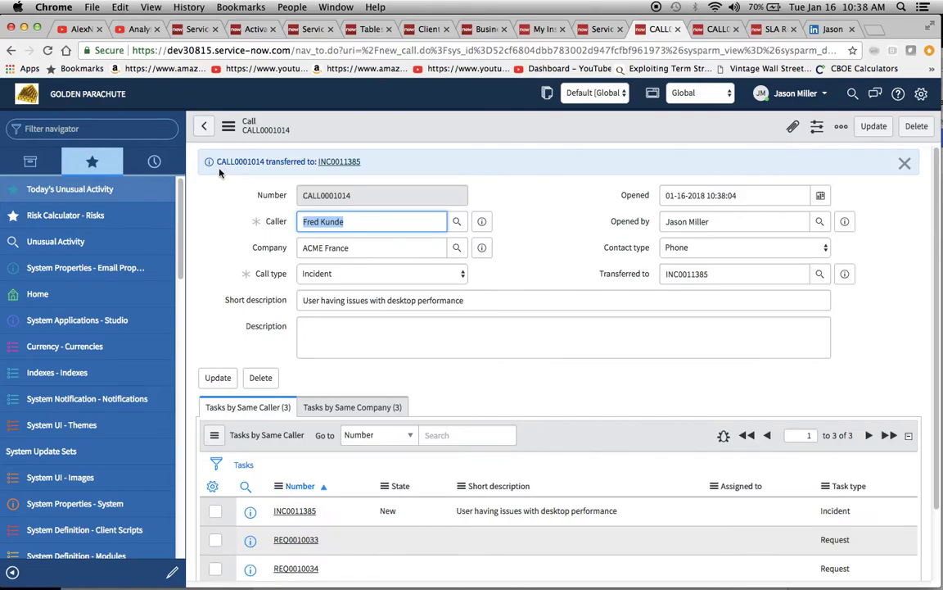
super+click(346, 164)
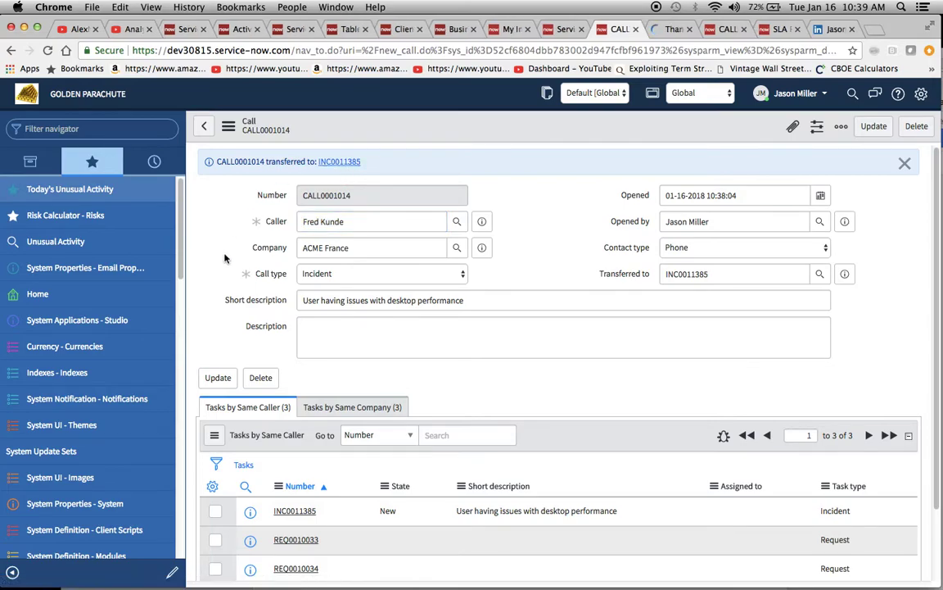
scroll(213, 250, down, 2)
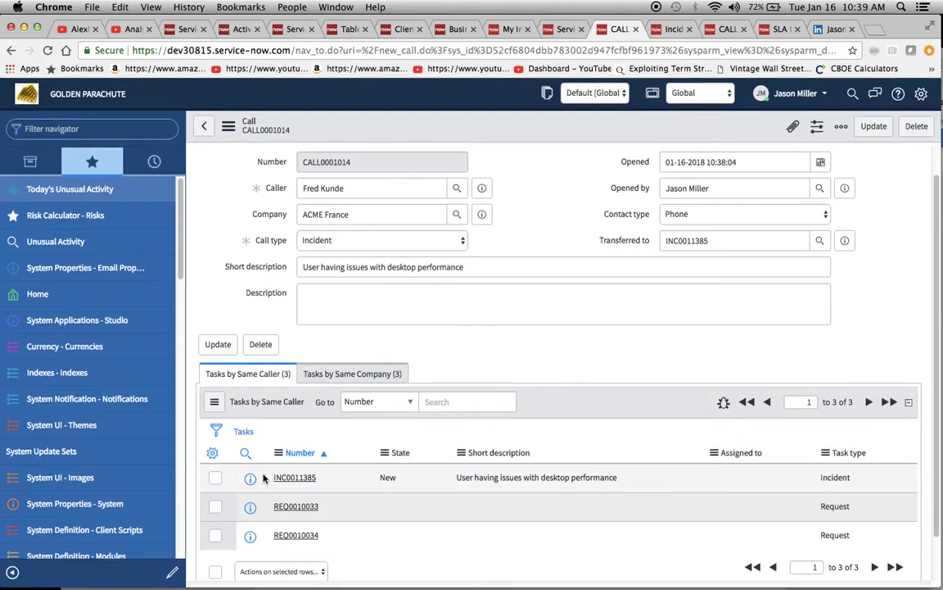
Show Tasks by Same Company: INC0011385, REQ0010033 and REQ0010034.
click(349, 375)
scroll(506, 395, down, 2)
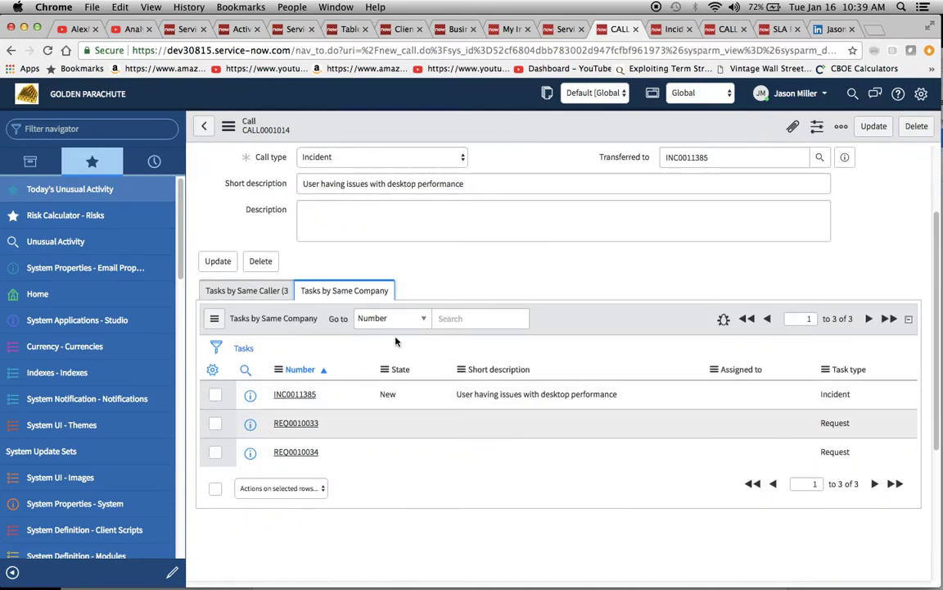
scroll(394, 337, up, 3)
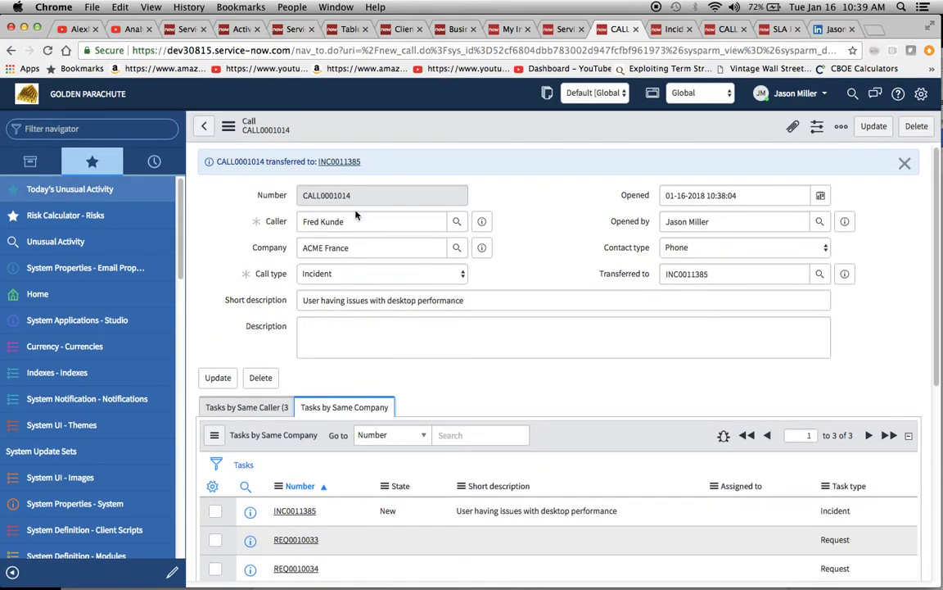
click(229, 129)
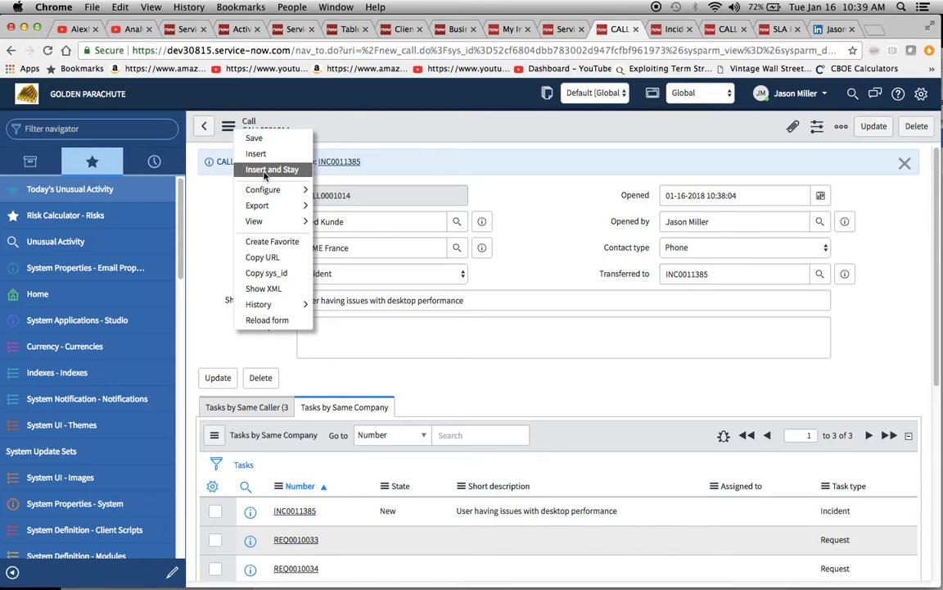
key(Escape)
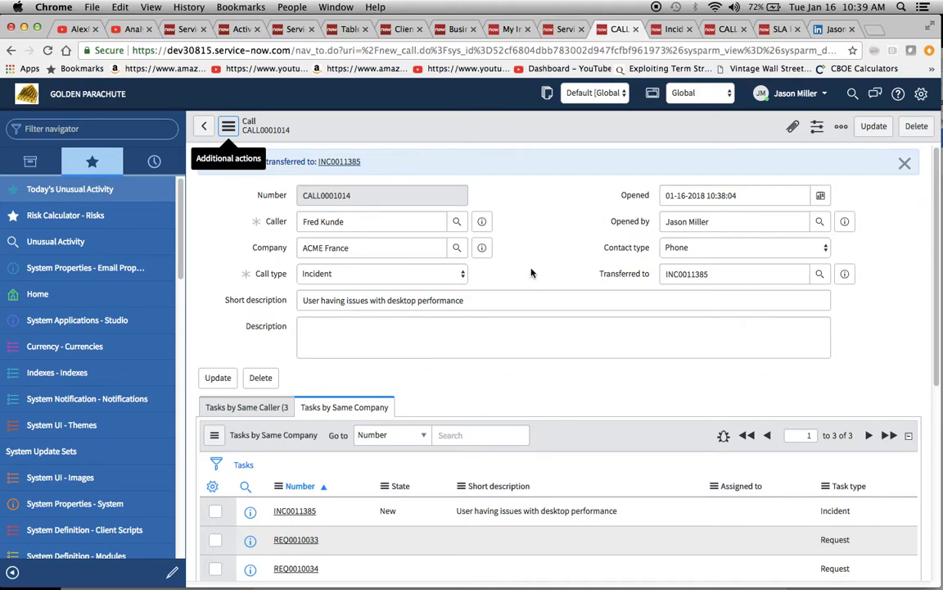
click(667, 30)
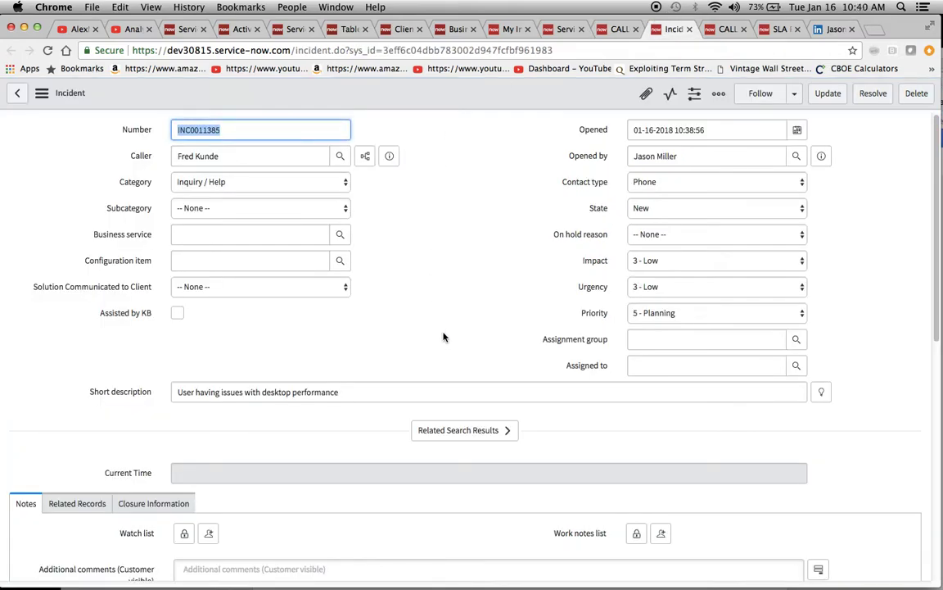
click(402, 307)
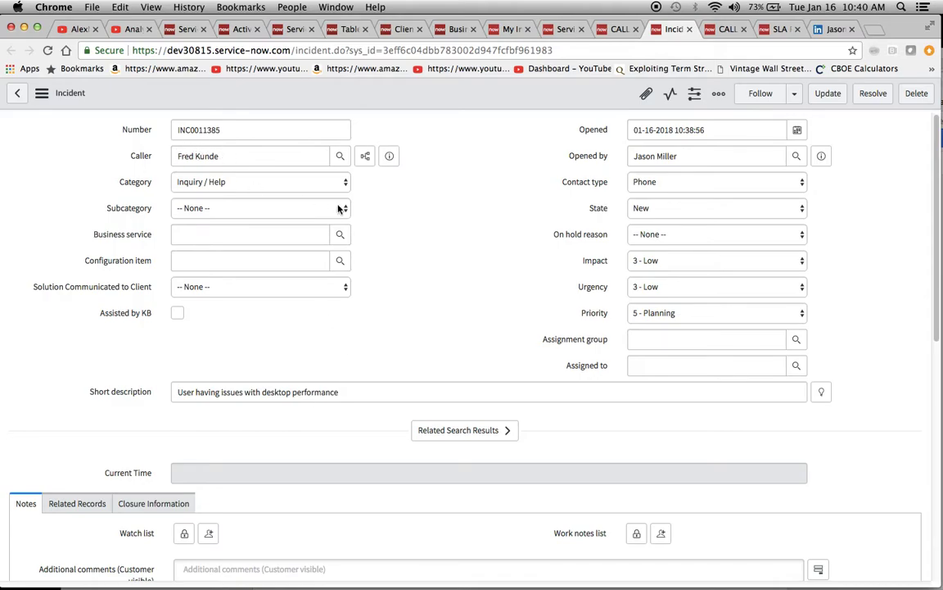
scroll(391, 216, down, 5)
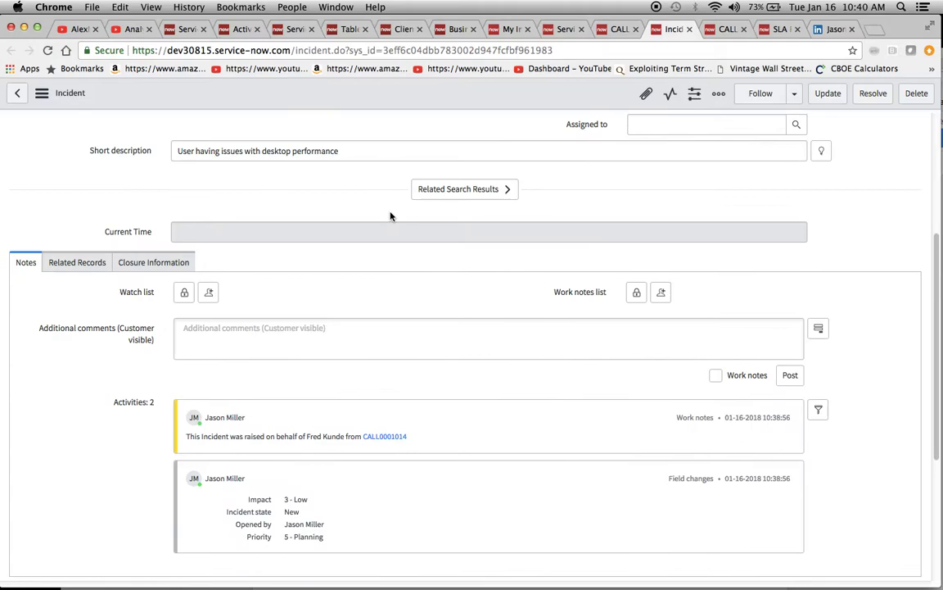
scroll(391, 216, up, 6)
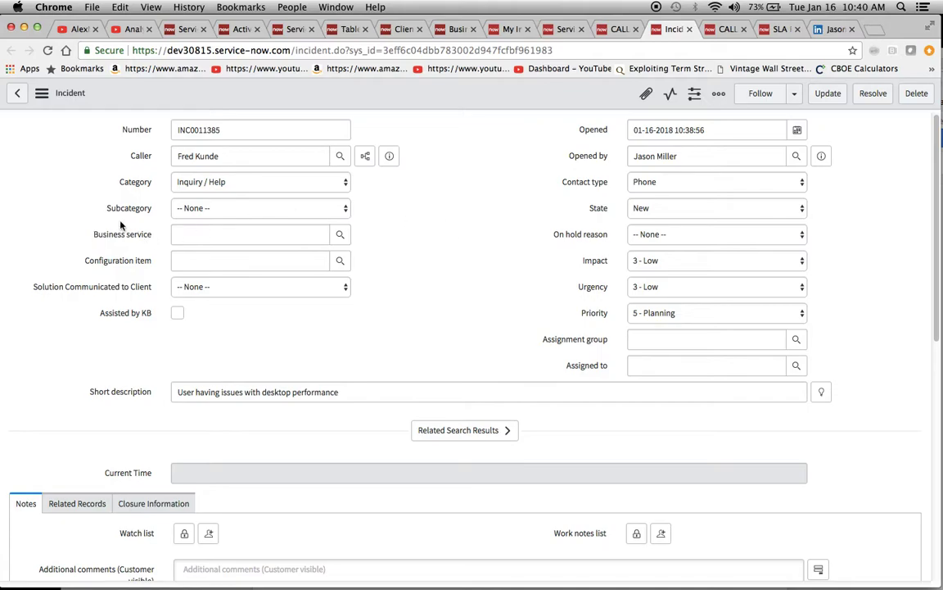
click(612, 29)
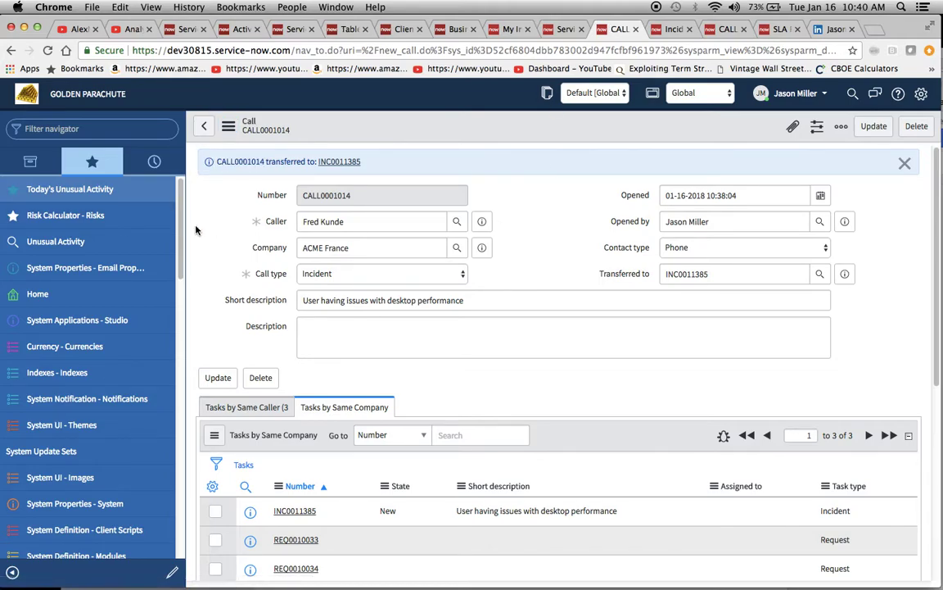
Append '- update' to CALL0001014's short description and save the call.
click(504, 300)
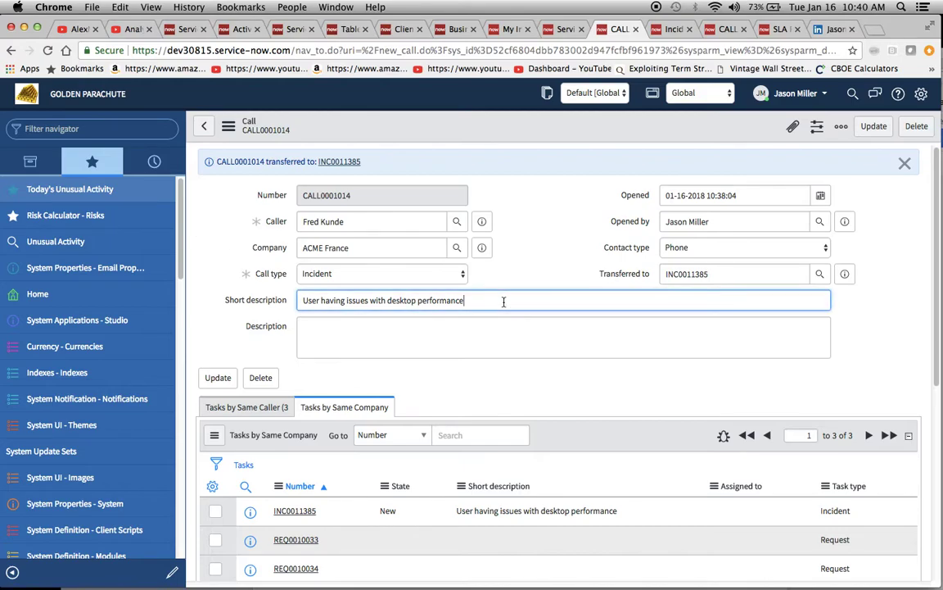
text(- update)
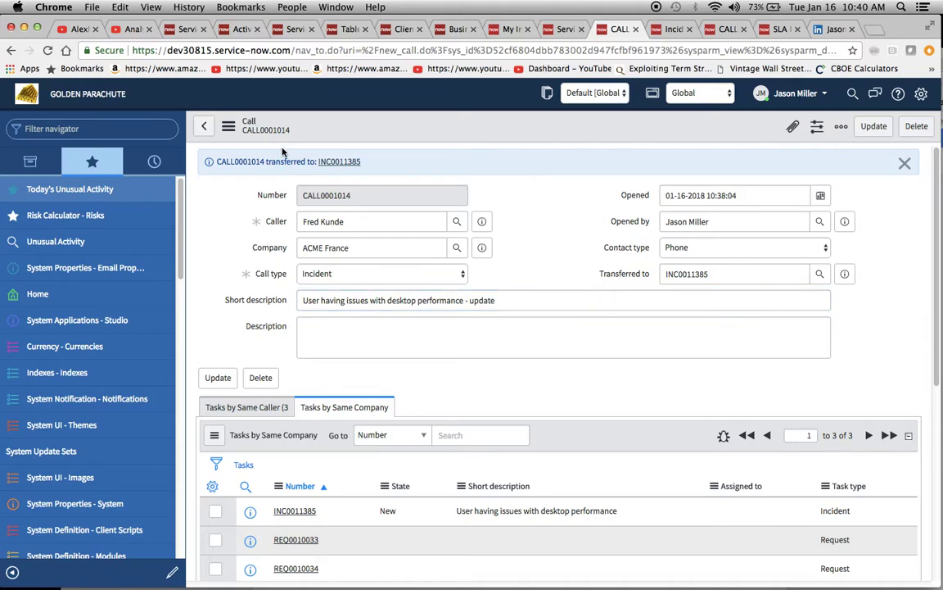
click(228, 126)
click(253, 139)
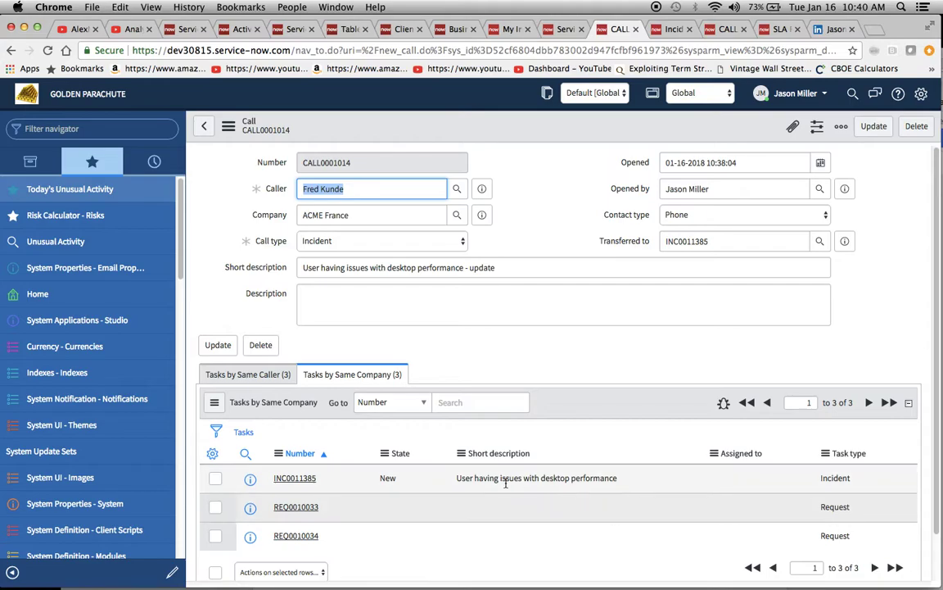
click(669, 31)
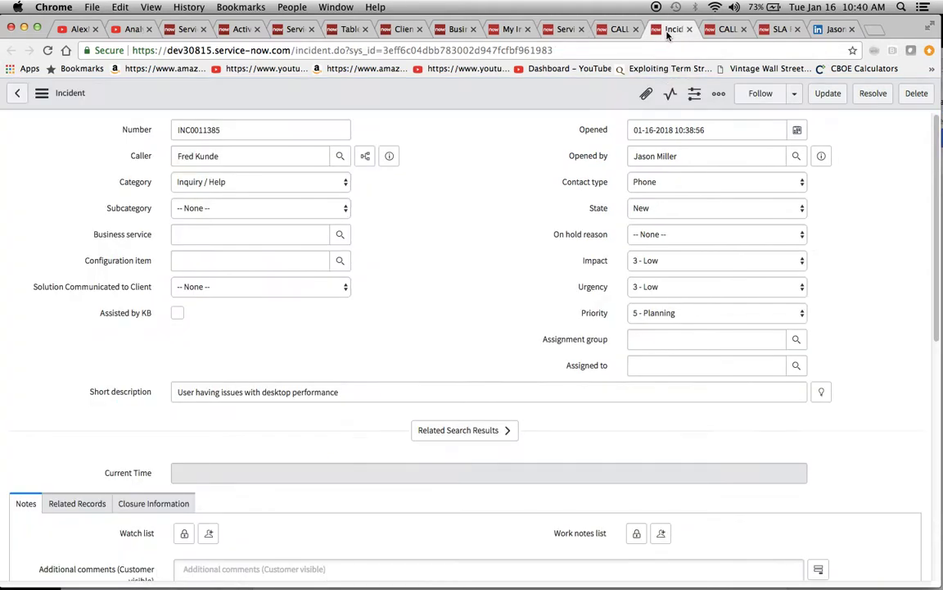
right_click(533, 98)
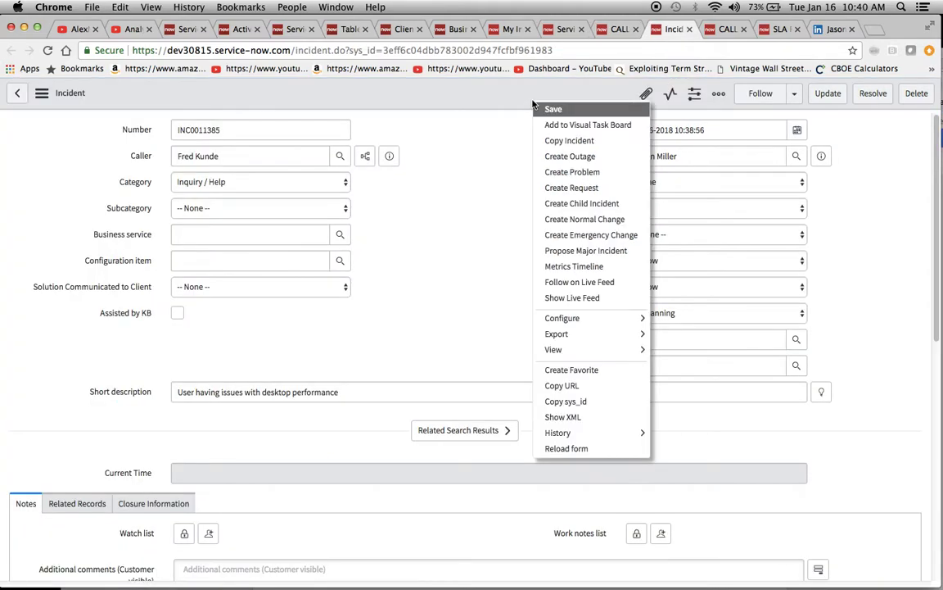
click(563, 451)
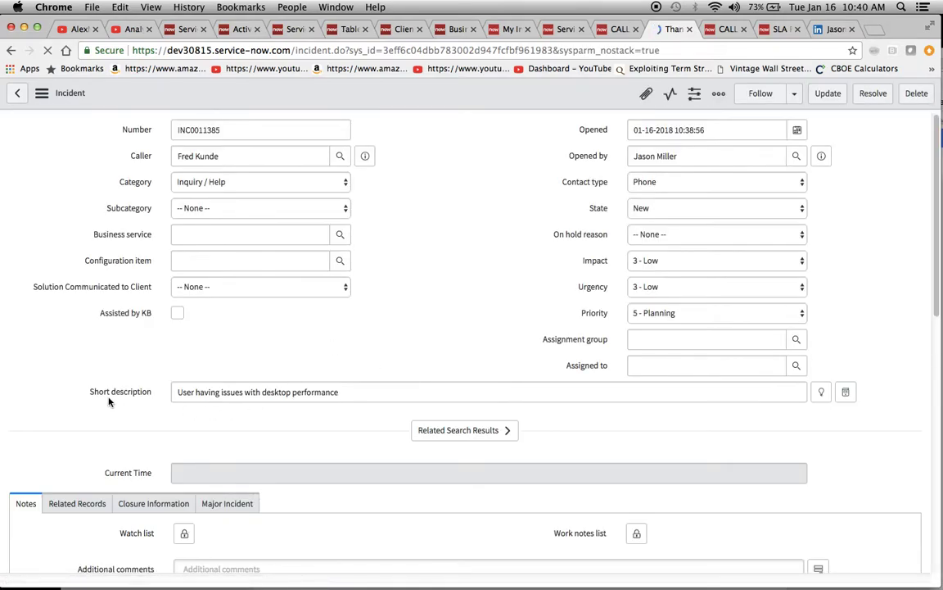
click(610, 30)
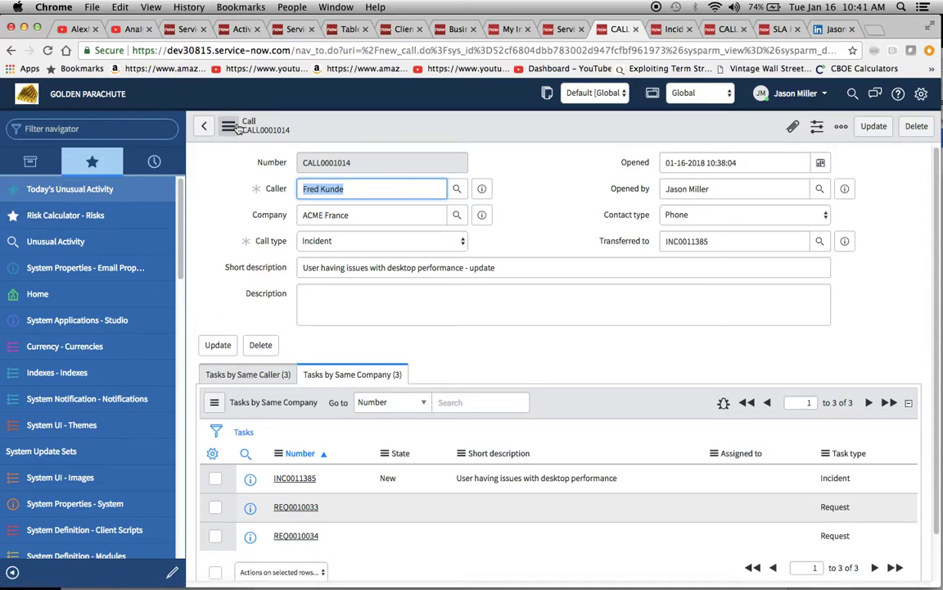
Save the current call and start a new blank call record, CALL0001015.
click(866, 128)
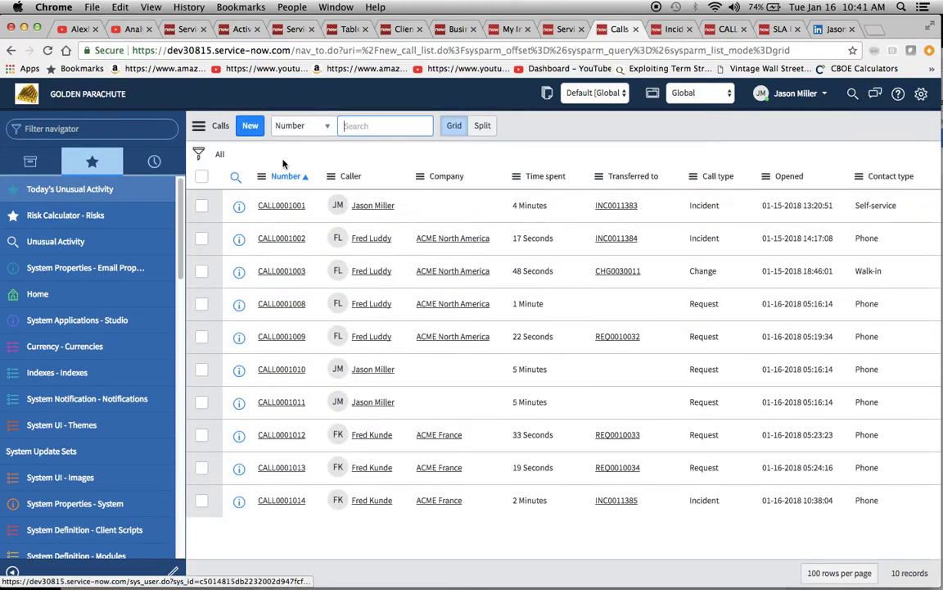
click(248, 126)
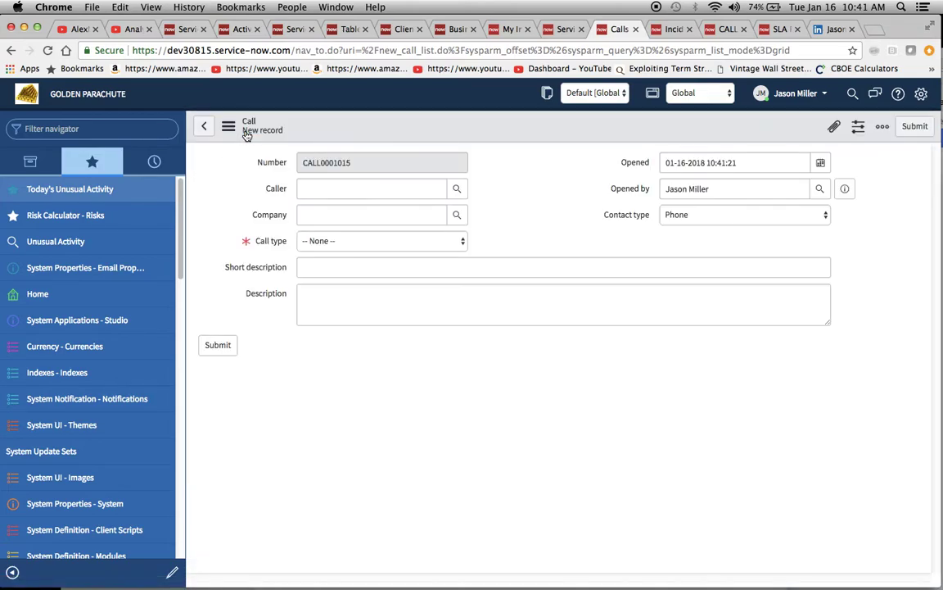
Set the caller to the ACME North America user and the call type to Request.
click(327, 194)
text(fred)
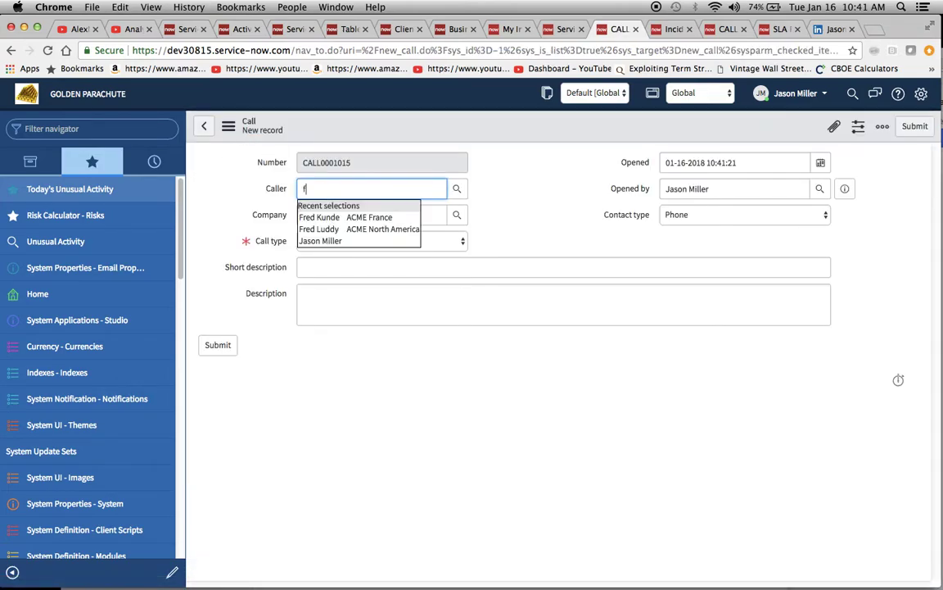
click(344, 229)
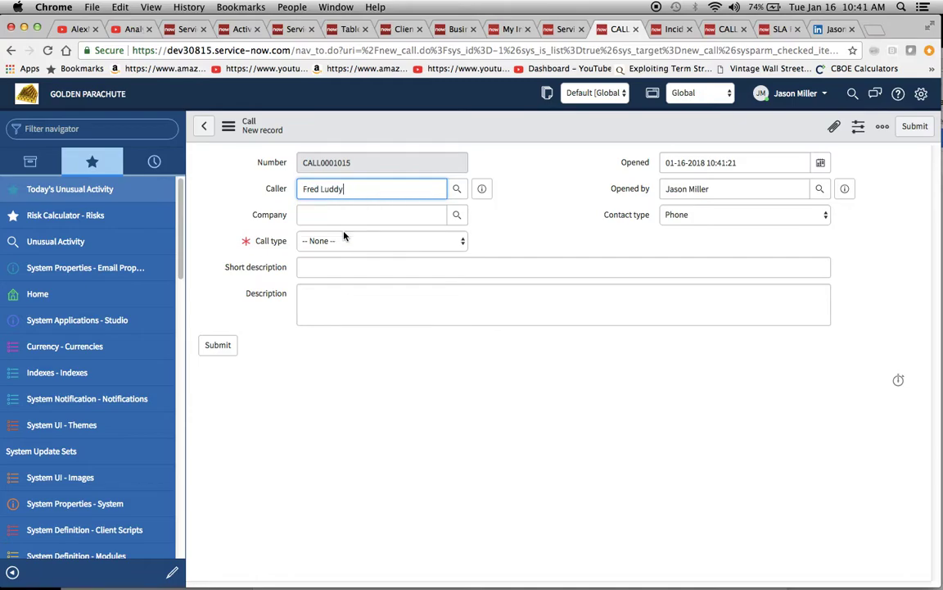
click(438, 242)
click(432, 274)
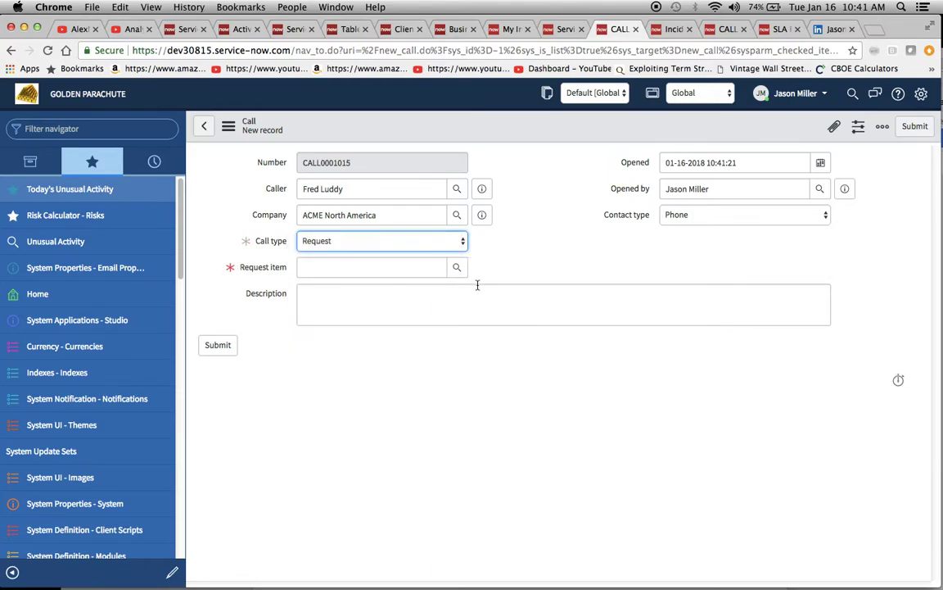
Choose Apple iPad 3 as the requested item, submit the call, and order it.
click(459, 270)
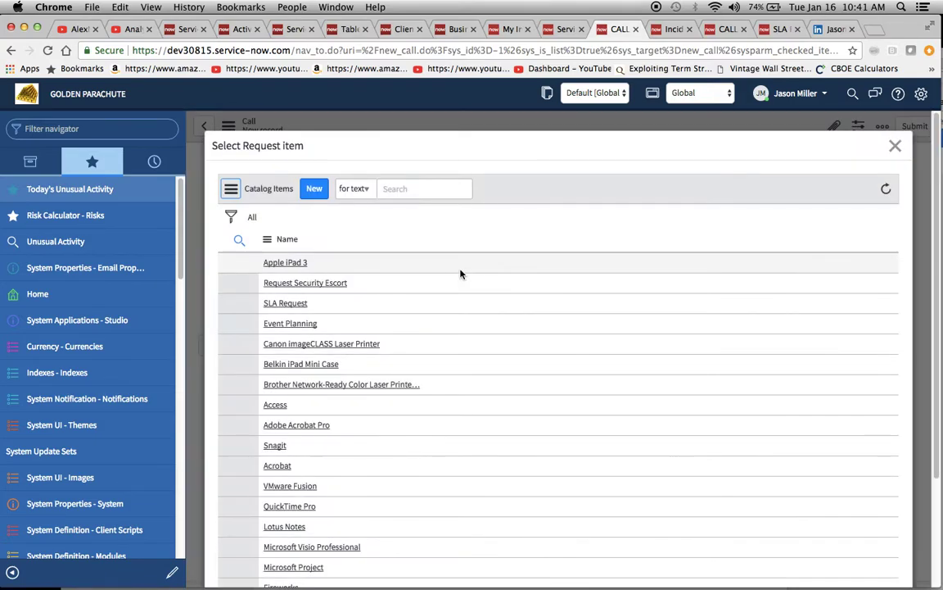
click(291, 203)
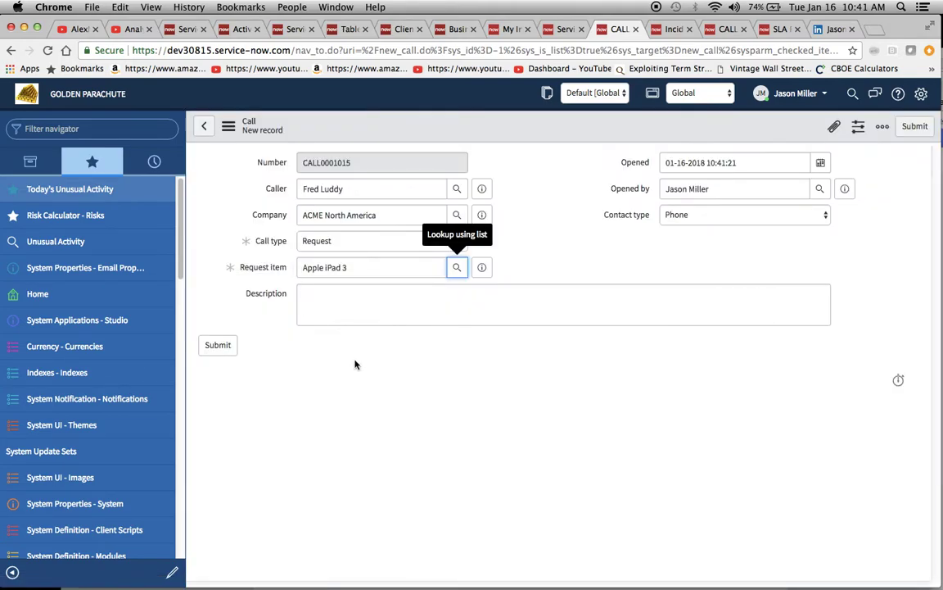
click(222, 347)
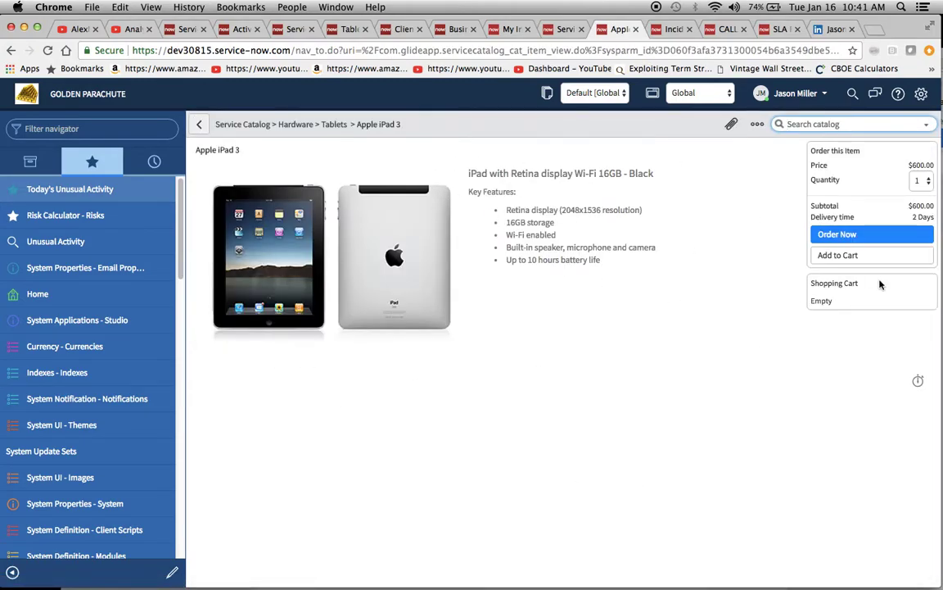
click(829, 235)
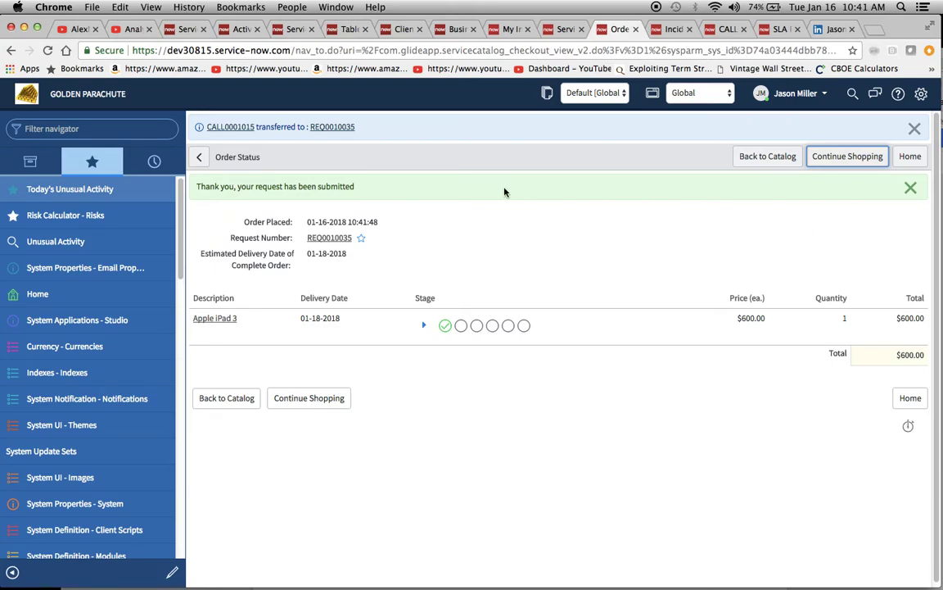
Check CALL0001015's transfer to REQ0010035, then open a new call form with new_call.do.
click(223, 128)
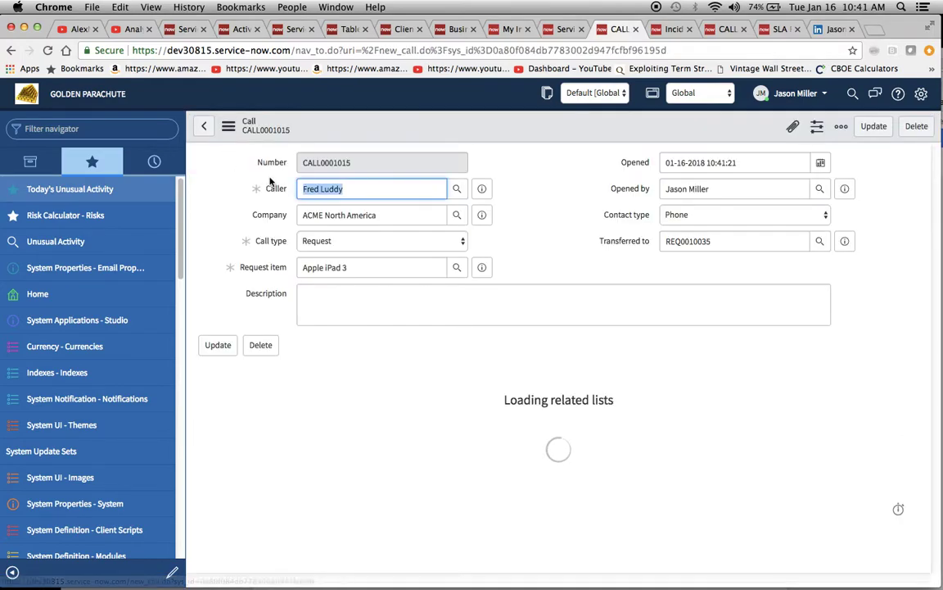
click(876, 131)
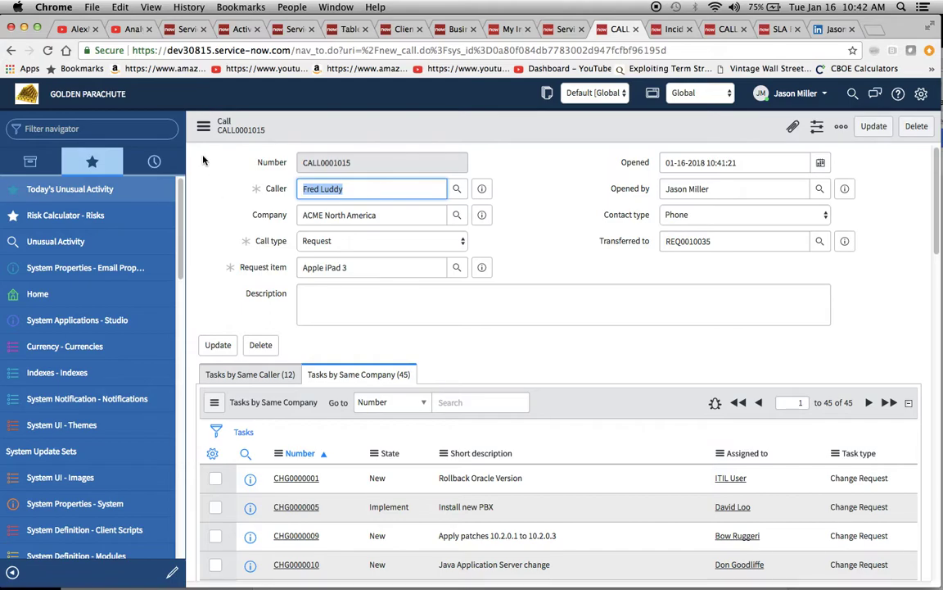
click(89, 129)
text(new_call.lis)
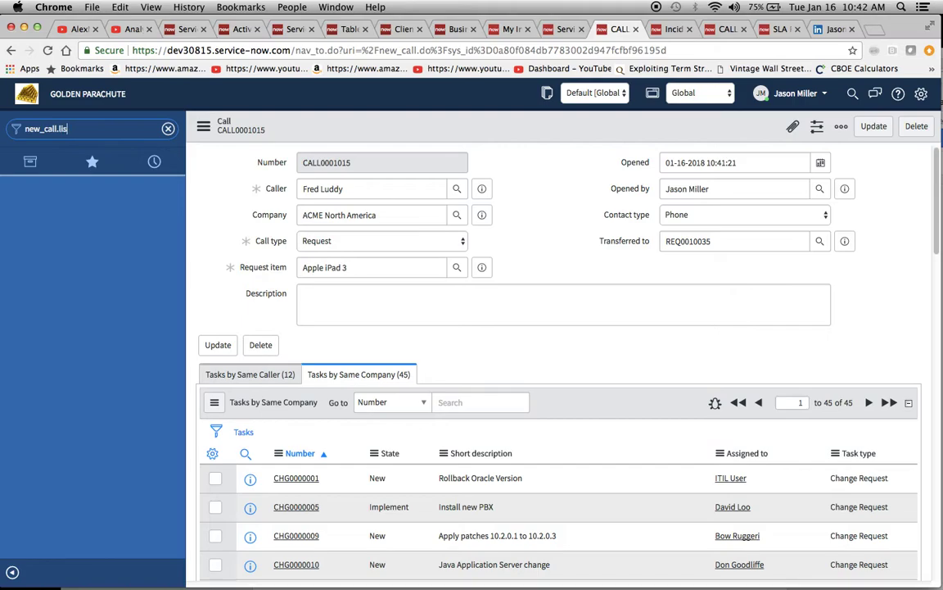
key(BackSpace)
key(BackSpace)
text(do)
key(Return)
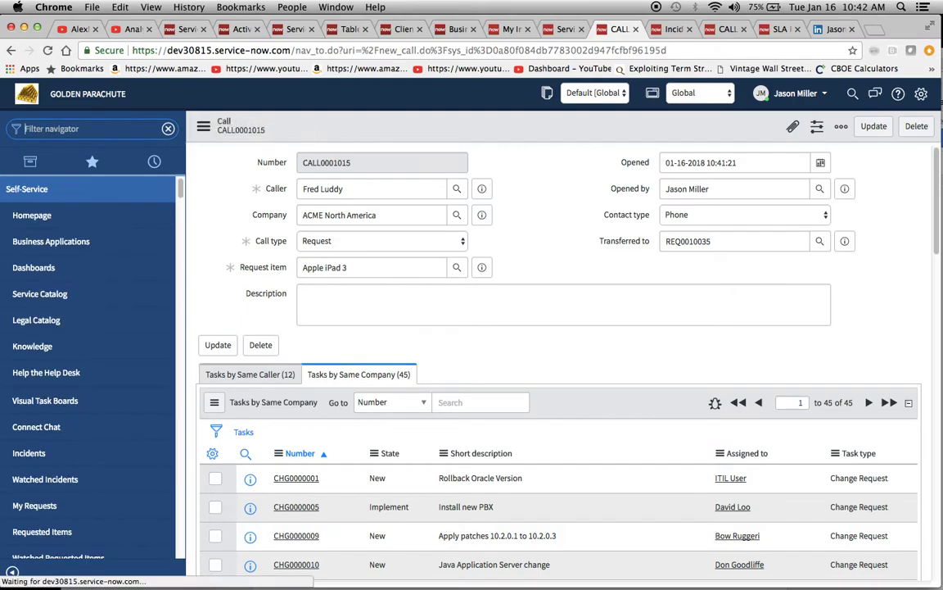
Submit a Request call for an Apple iPad 3 from the recent ACME North America caller.
click(442, 189)
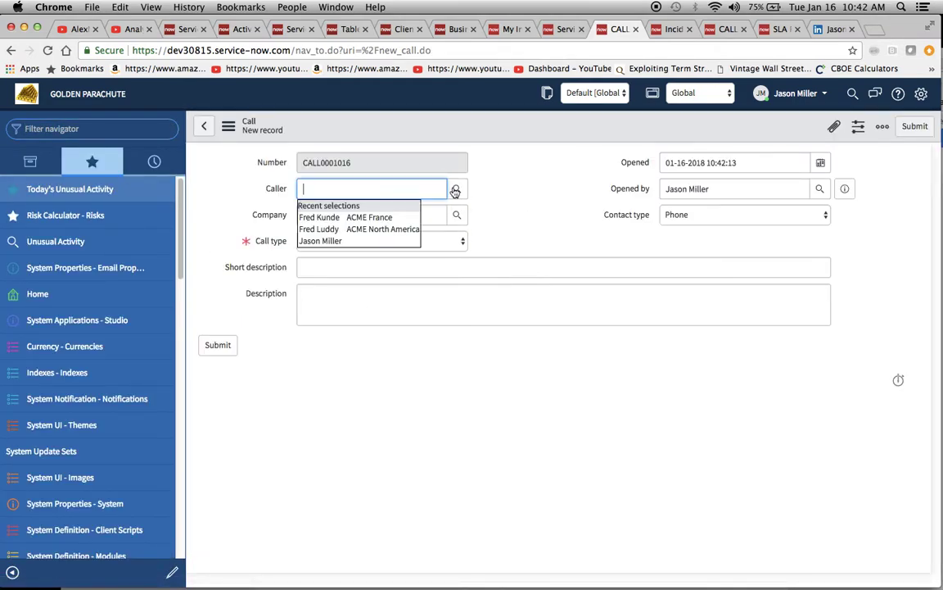
click(370, 229)
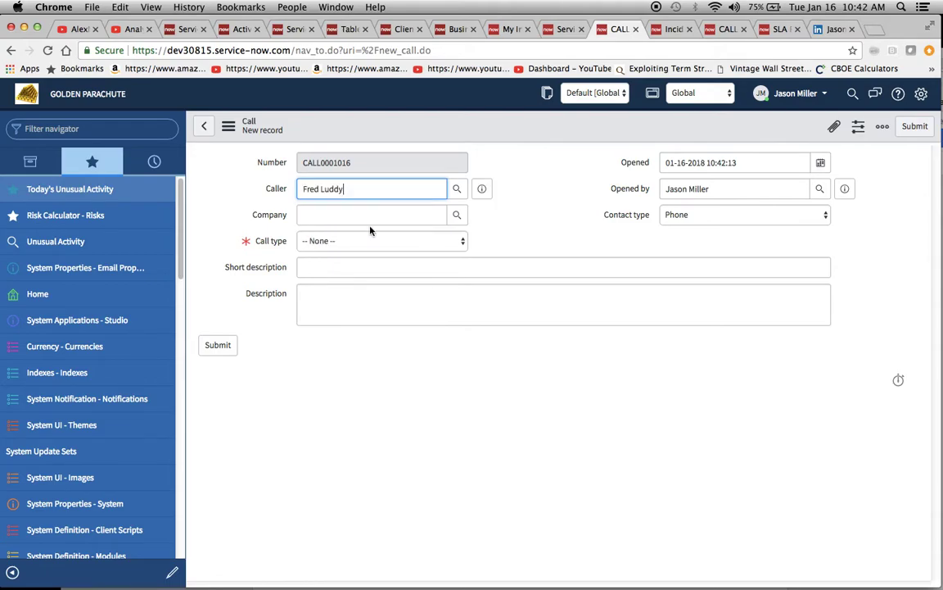
click(400, 242)
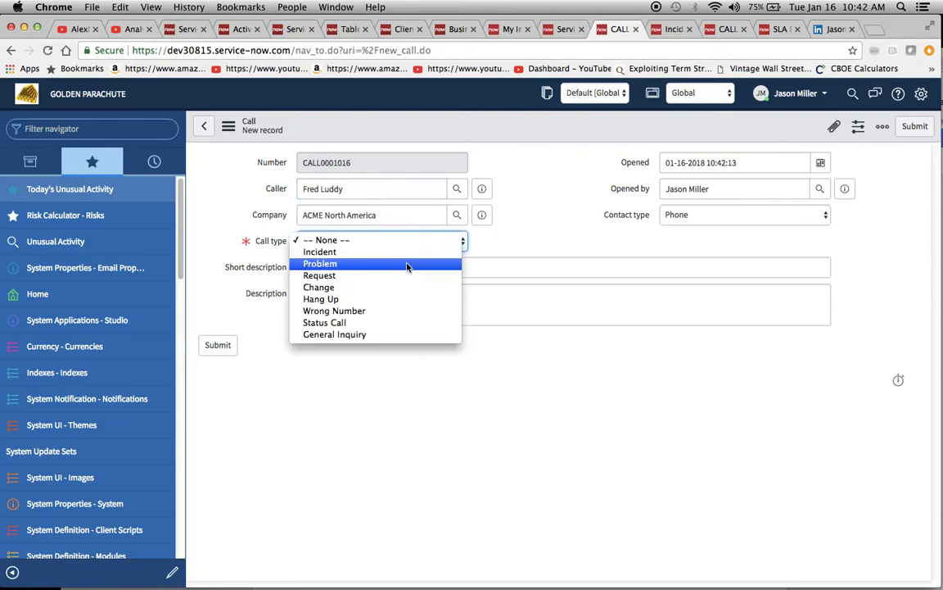
click(407, 277)
click(389, 270)
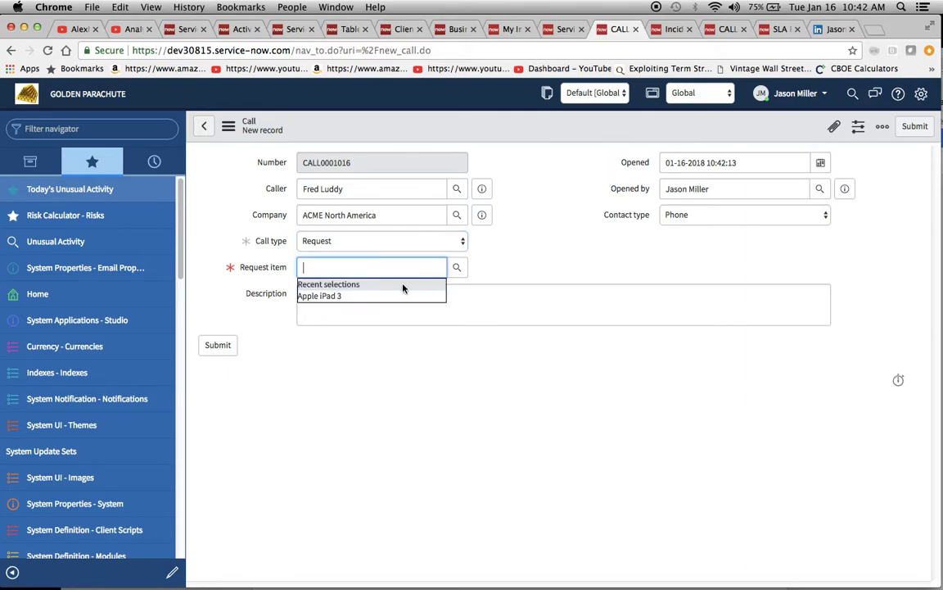
click(399, 292)
click(205, 348)
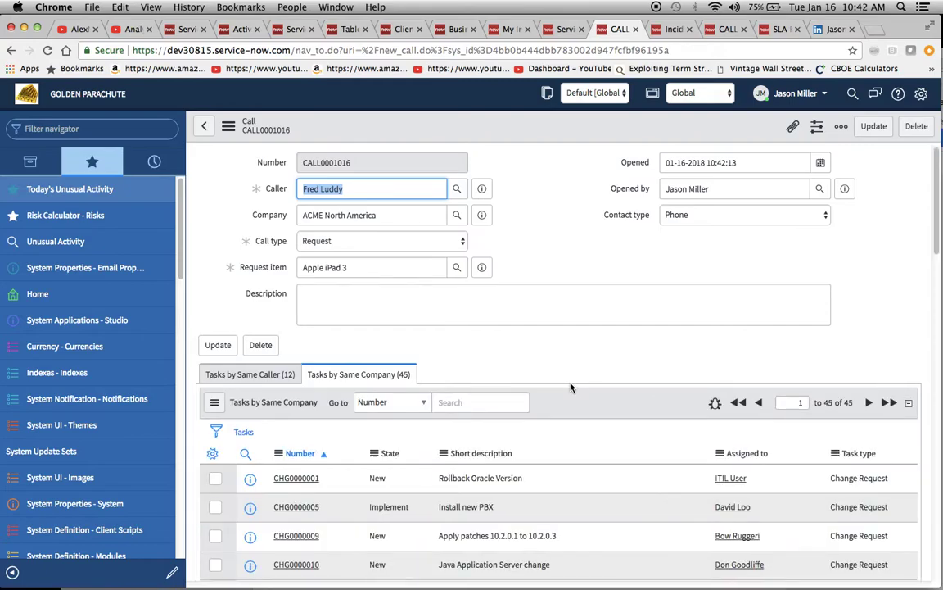
scroll(571, 388, down, 3)
scroll(533, 360, up, 3)
click(222, 305)
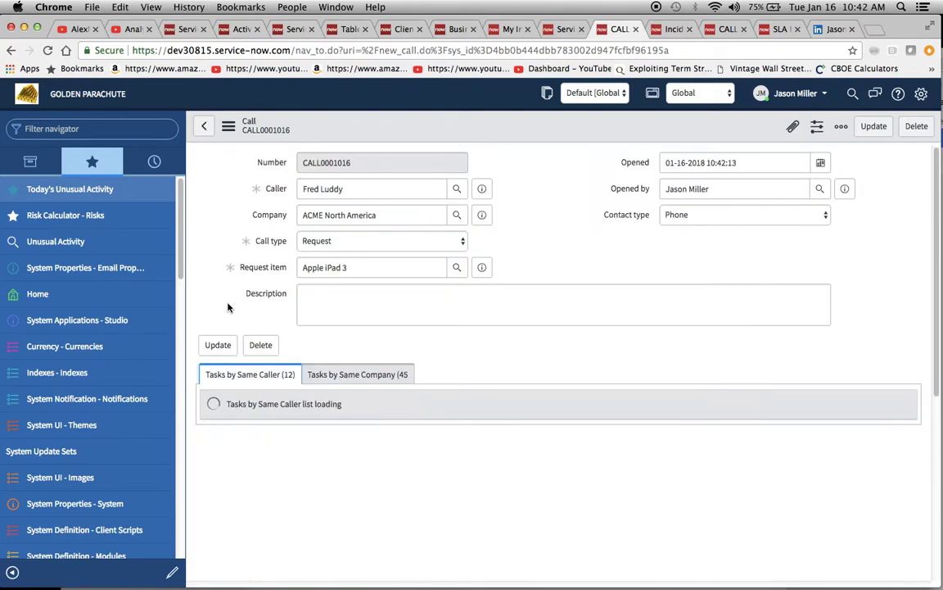
scroll(514, 376, down, 5)
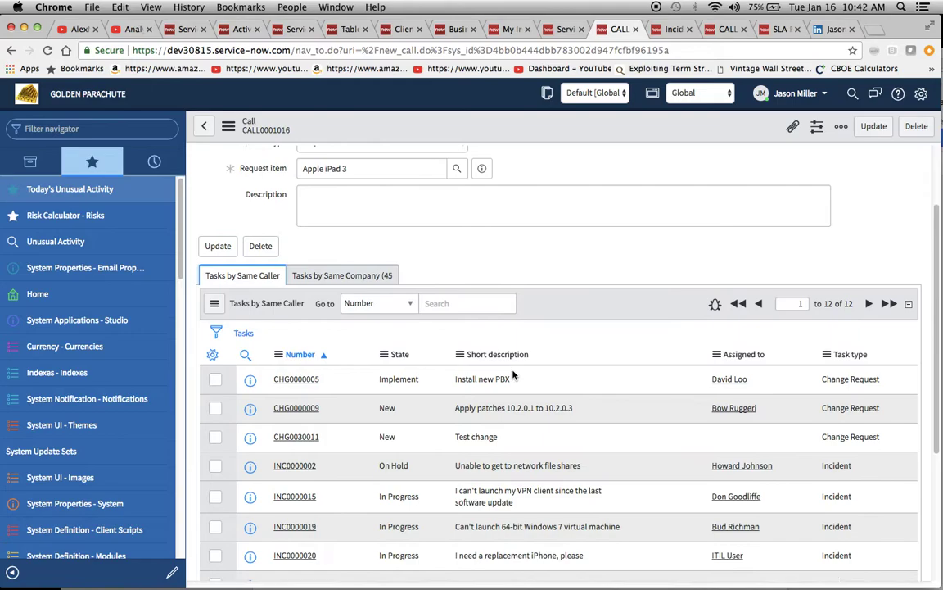
scroll(513, 375, down, 1)
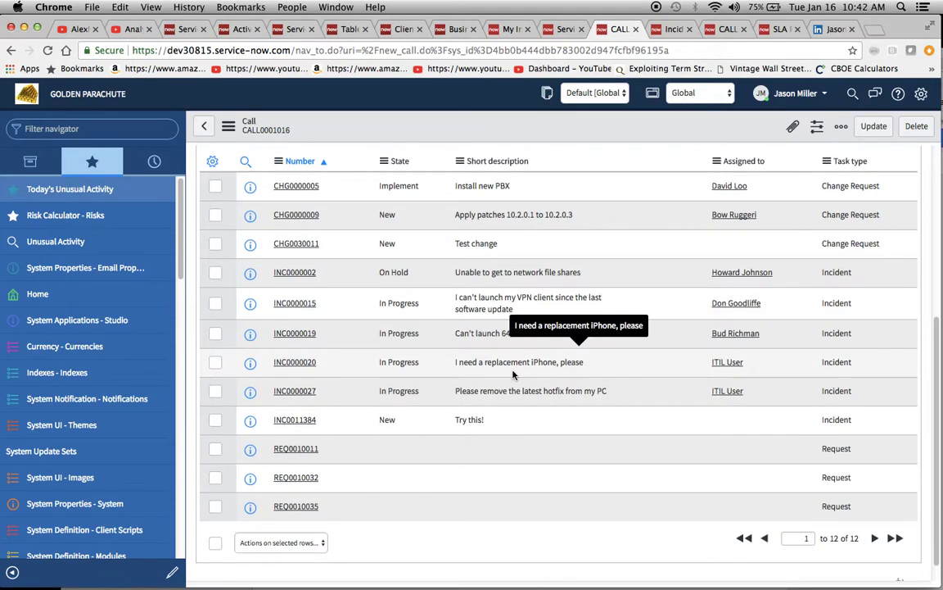
scroll(514, 376, up, 5)
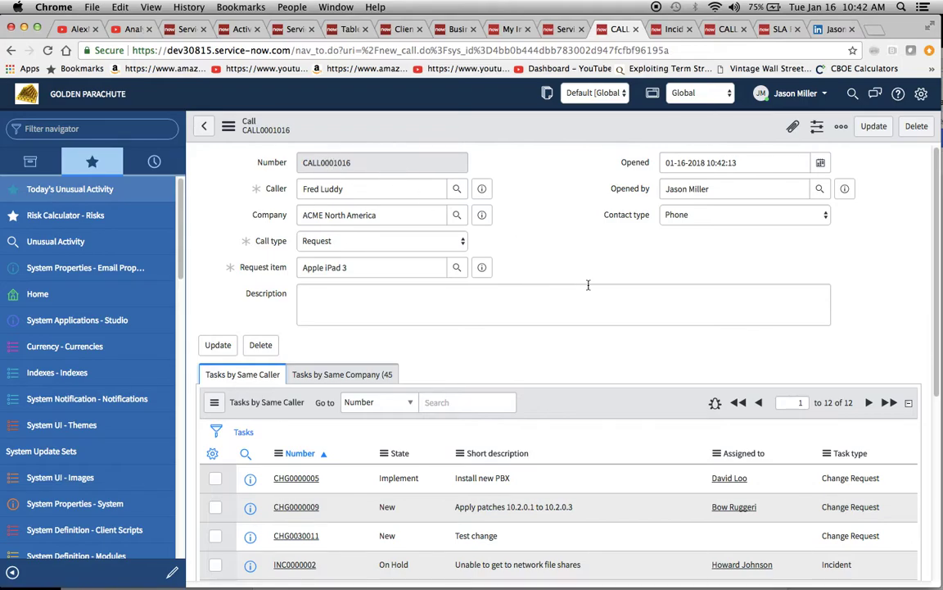
scroll(587, 284, down, 5)
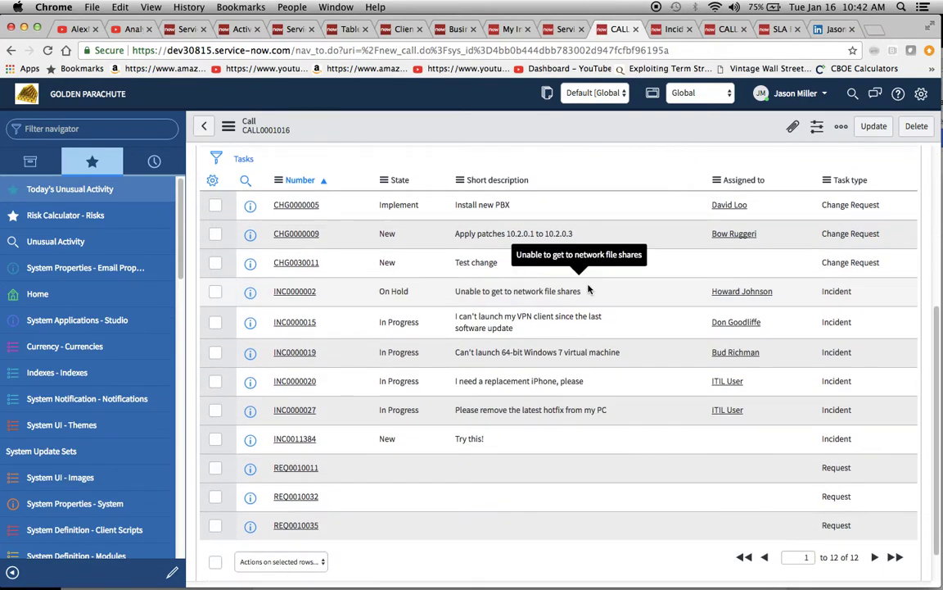
scroll(588, 289, up, 4)
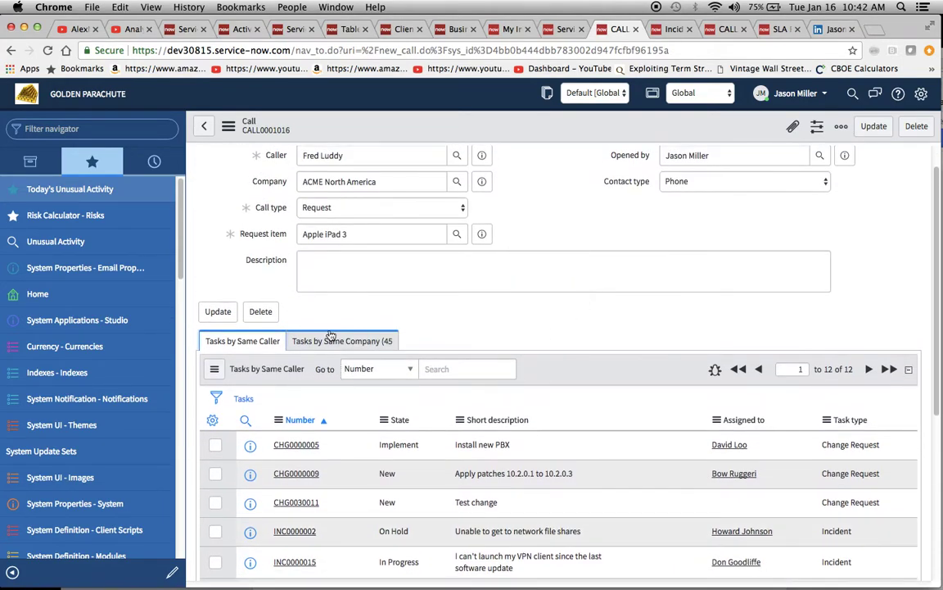
click(331, 339)
scroll(615, 335, down, 2)
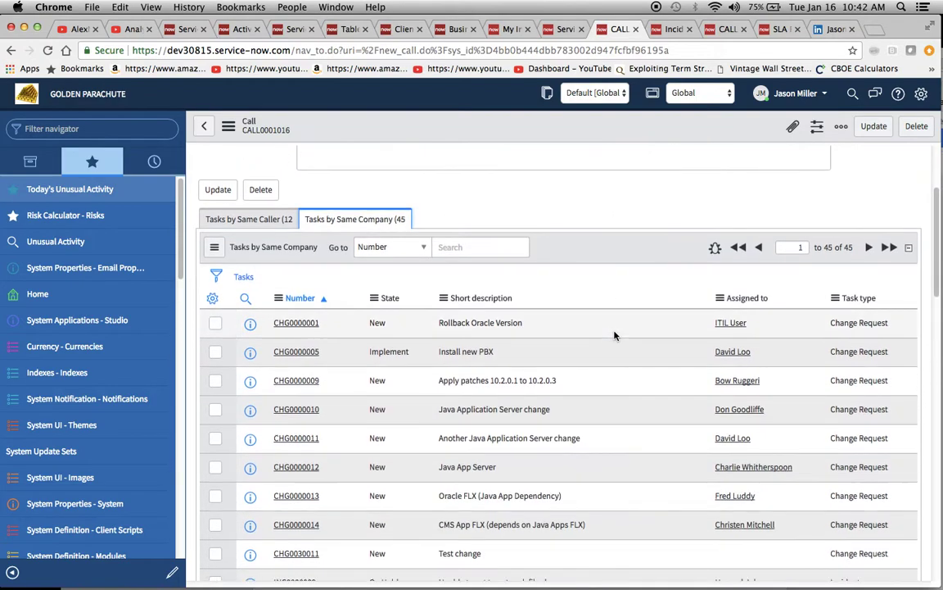
scroll(615, 335, down, 3)
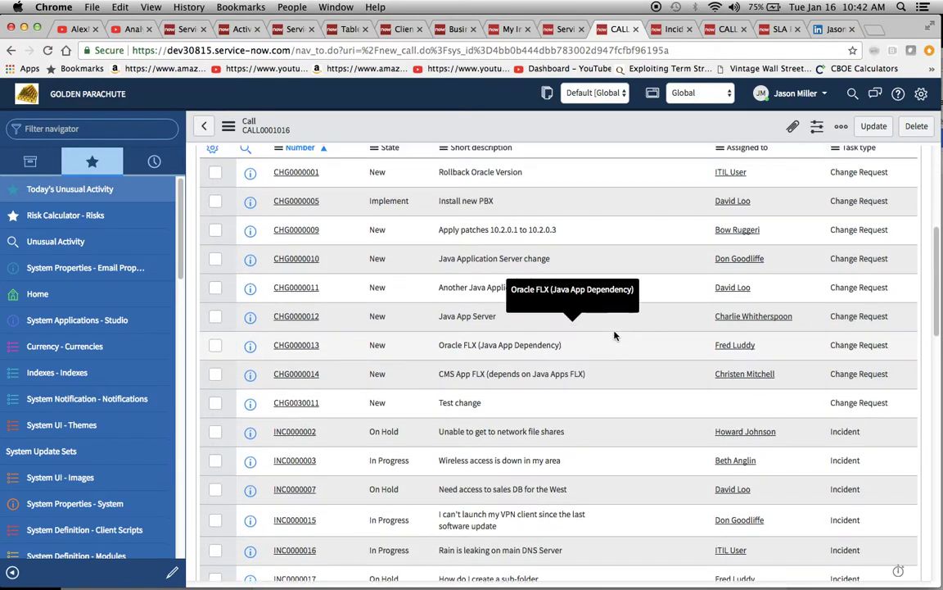
scroll(615, 335, up, 5)
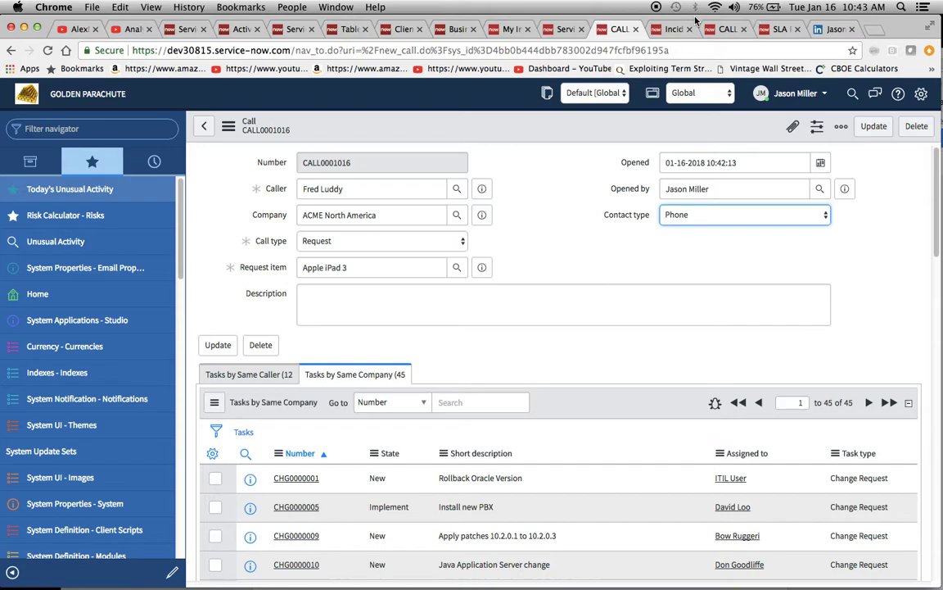
Enter the description 'User merely called for information on the iPad 3.' and save the call.
click(451, 302)
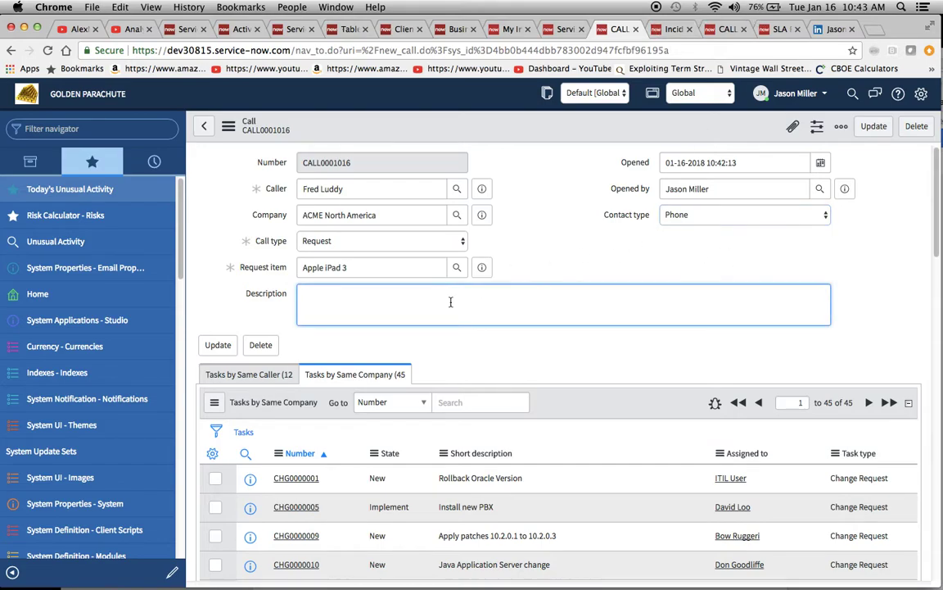
text(User merely called for info)
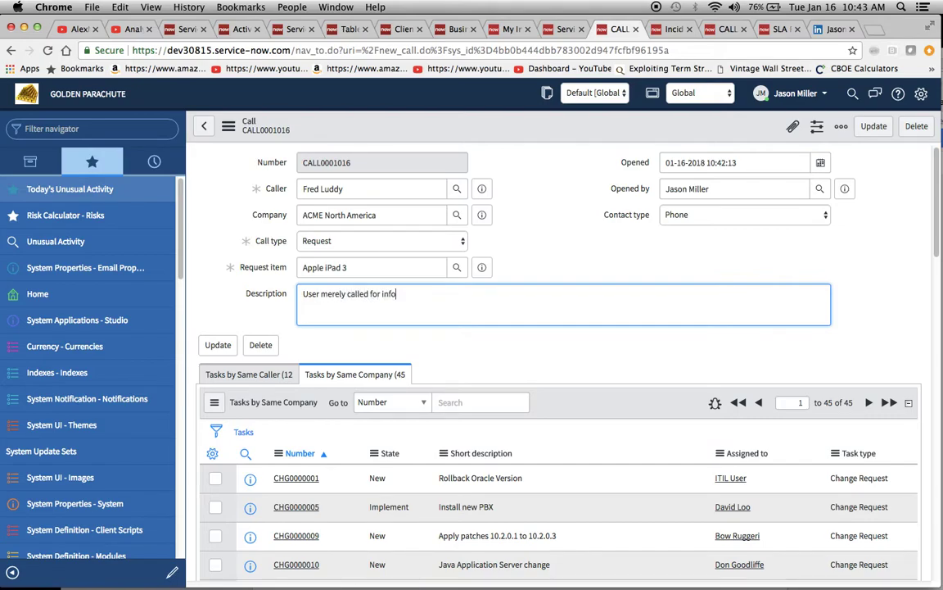
text(rmation on the iPad 3.)
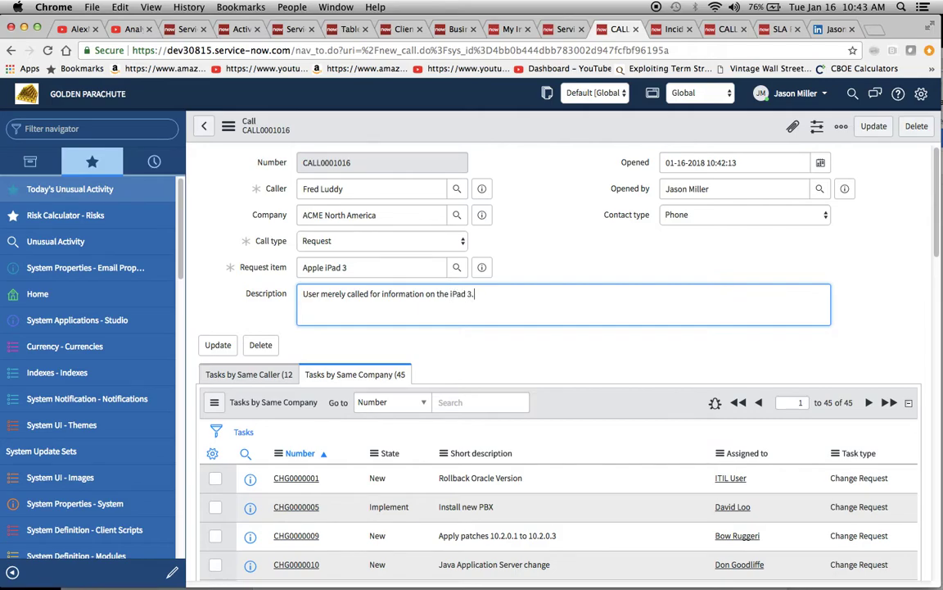
click(229, 125)
click(254, 139)
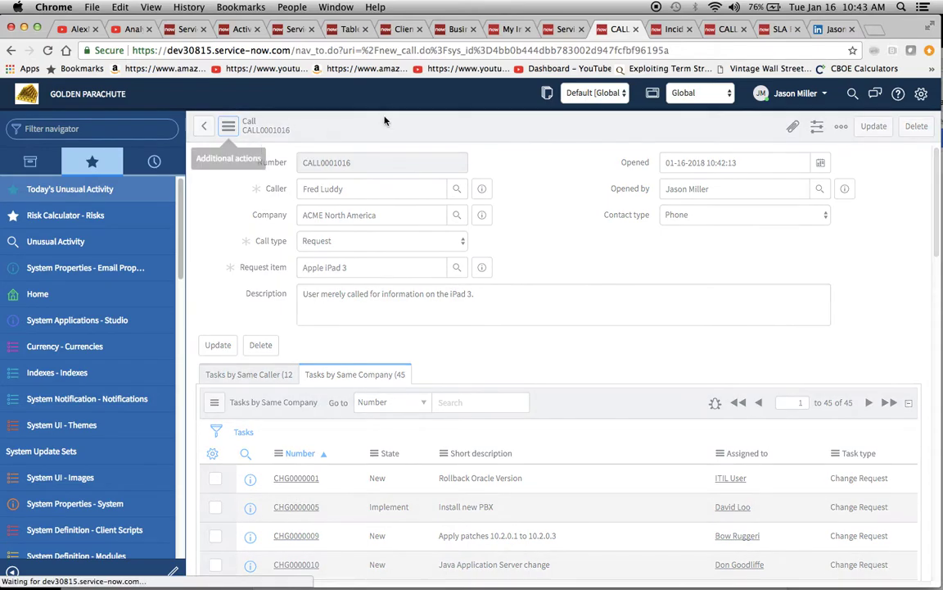
Review incident INC0011385, call CALL0001010 and the SLA Reports dashboard, then go to LinkedIn.
click(675, 30)
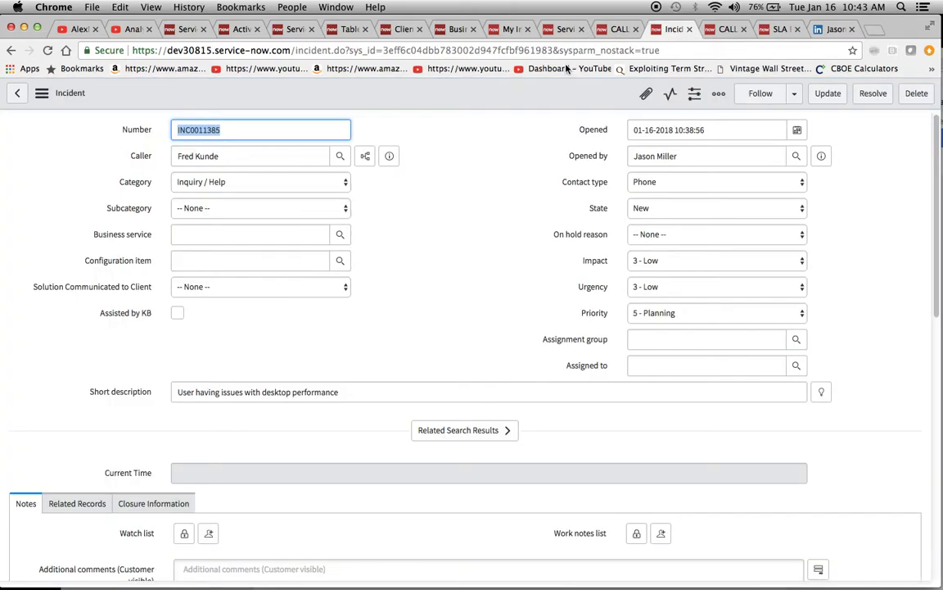
click(727, 30)
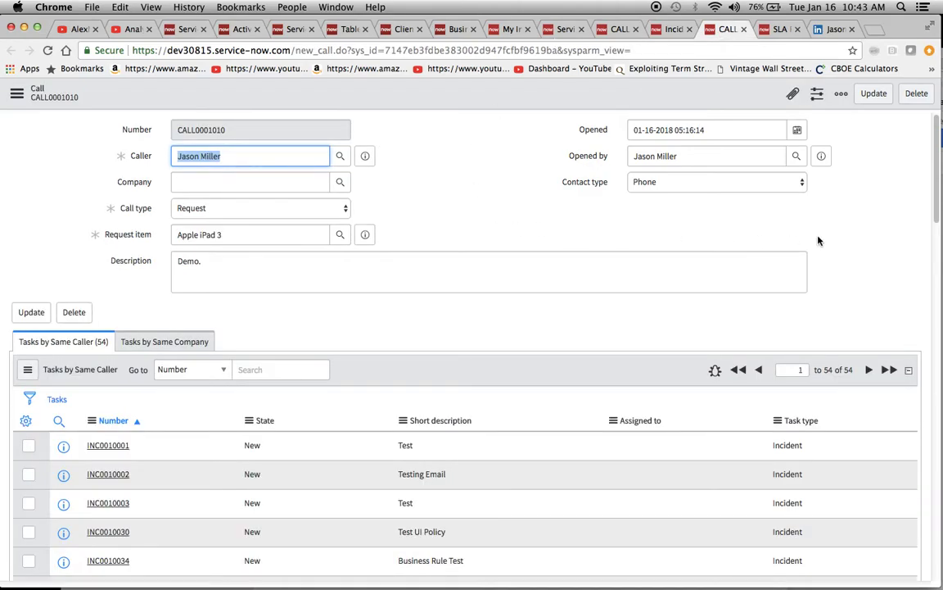
scroll(685, 414, down, 5)
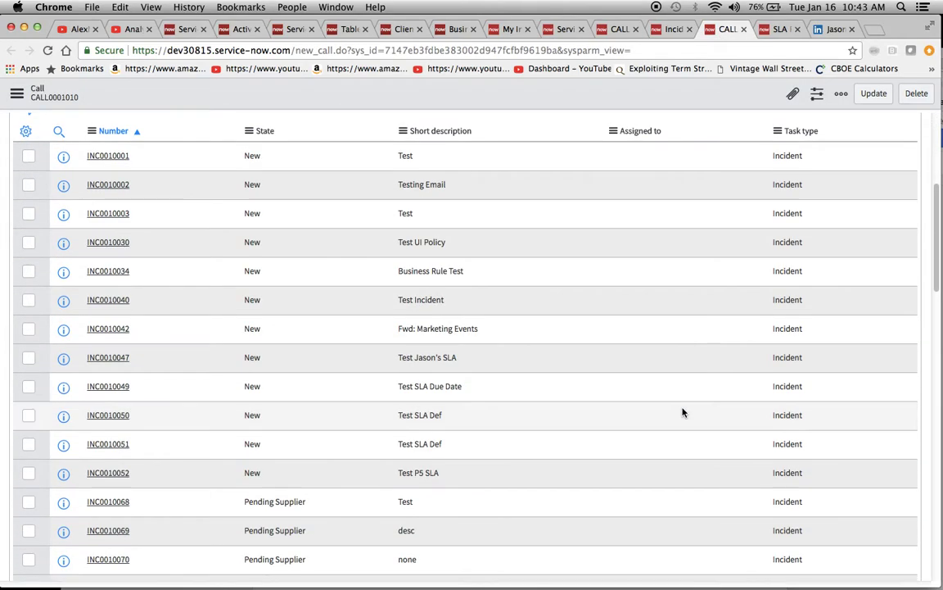
scroll(685, 413, up, 5)
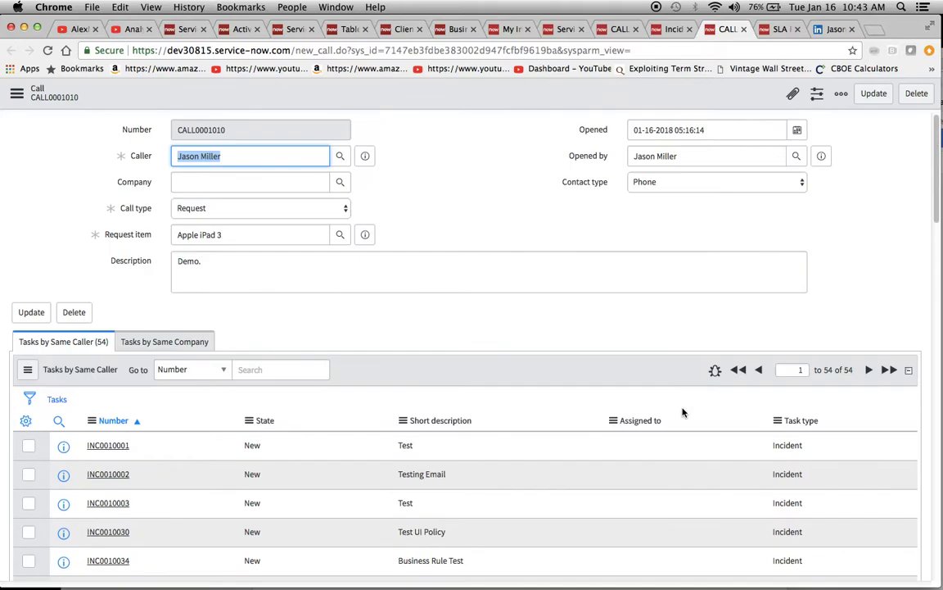
click(770, 30)
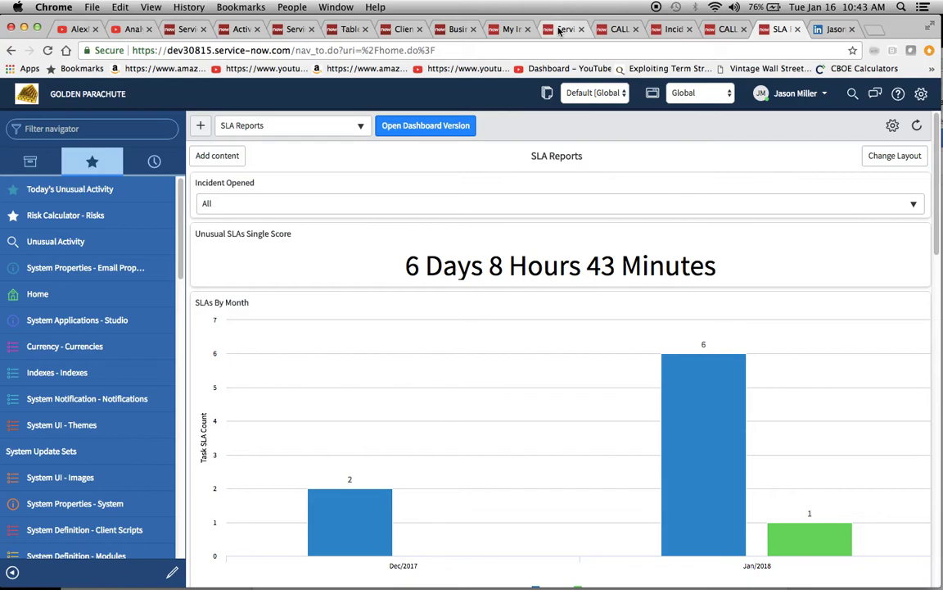
click(667, 30)
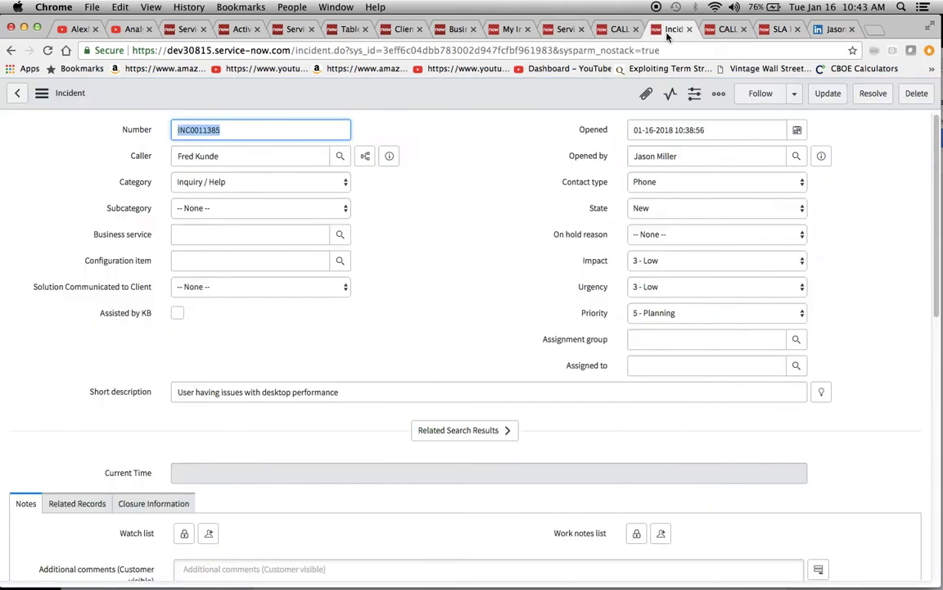
click(831, 30)
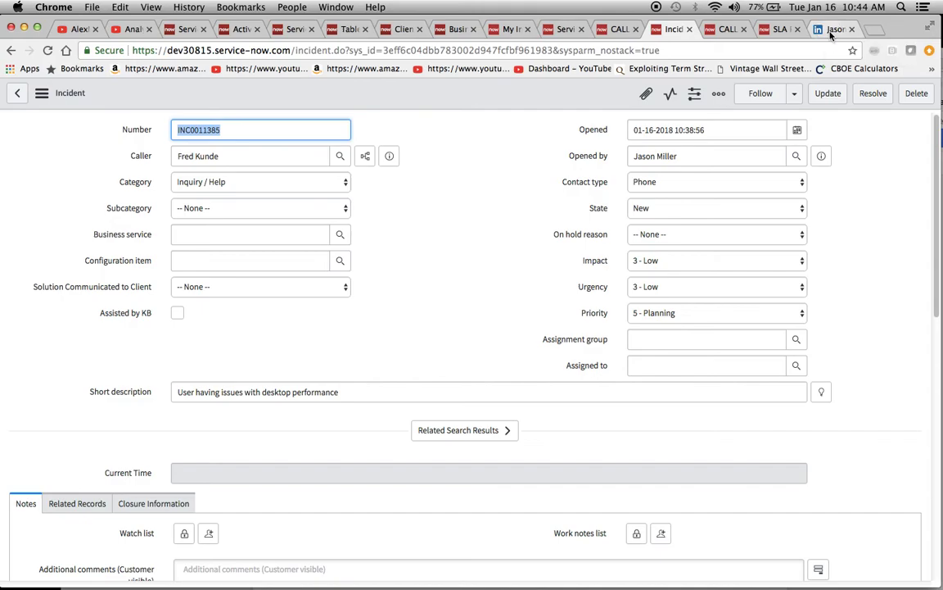